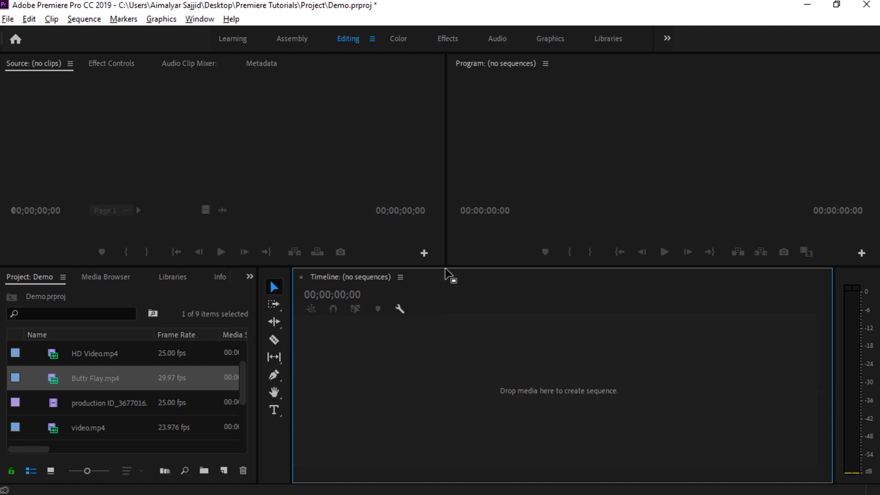
- Create a sequence from the HD Video.mp4 clip in the empty timeline
left_click_drag(434, 267, 434, 278)
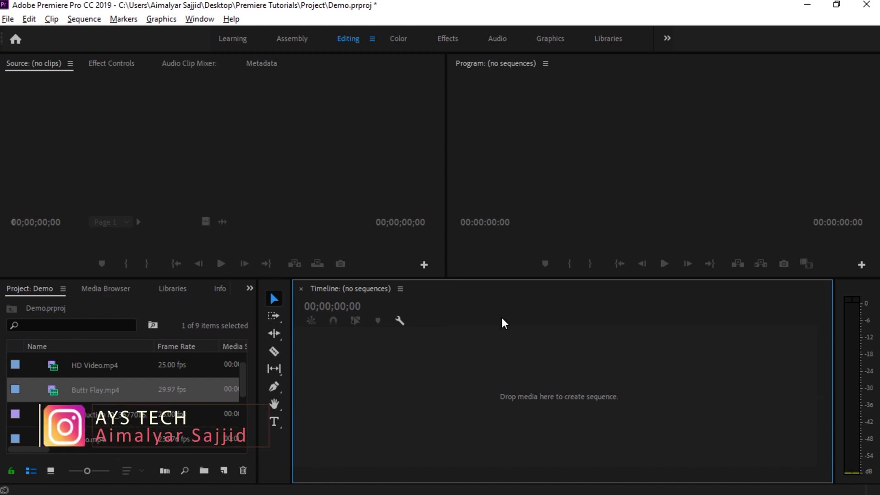
left_click_drag(77, 365, 453, 386)
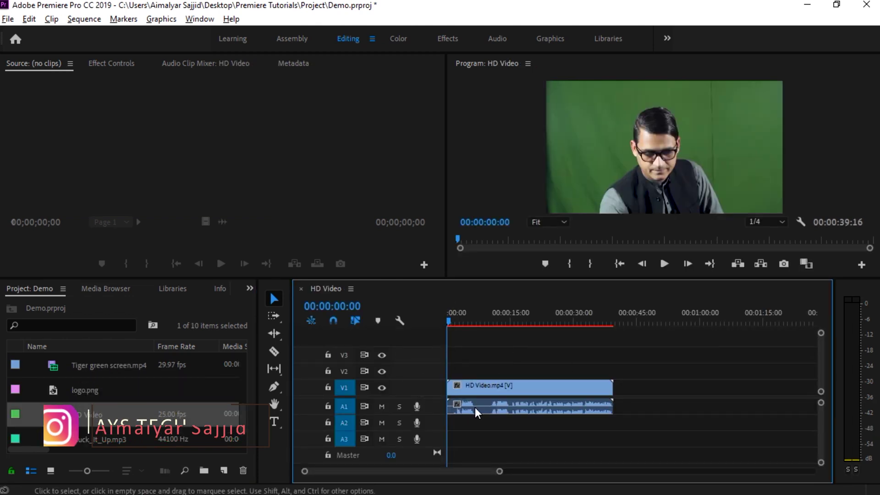
key("backslash")
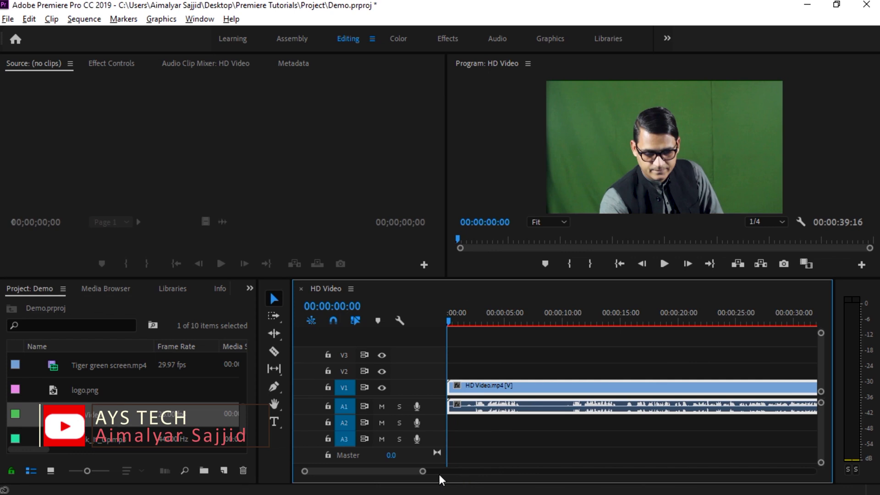
left_click_drag(423, 472, 432, 472)
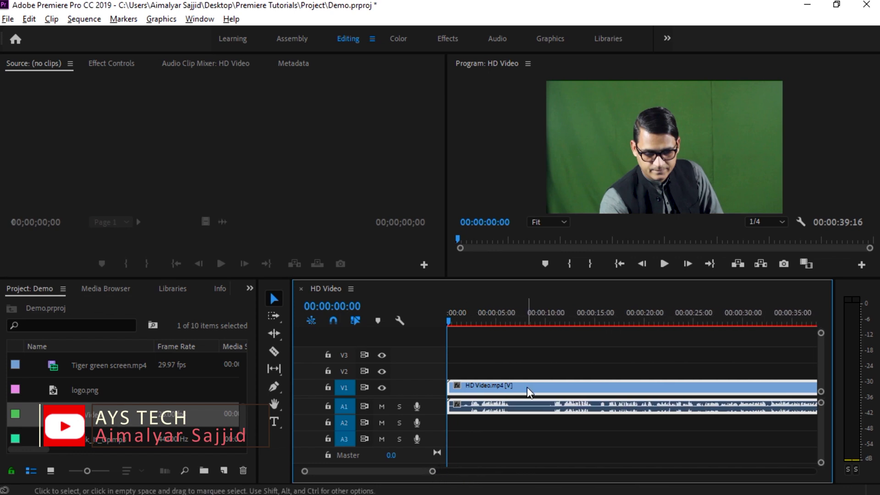
mouse_move(474, 387)
left_mouse_down()
mouse_move(571, 389)
mouse_move(488, 392)
left_mouse_up()
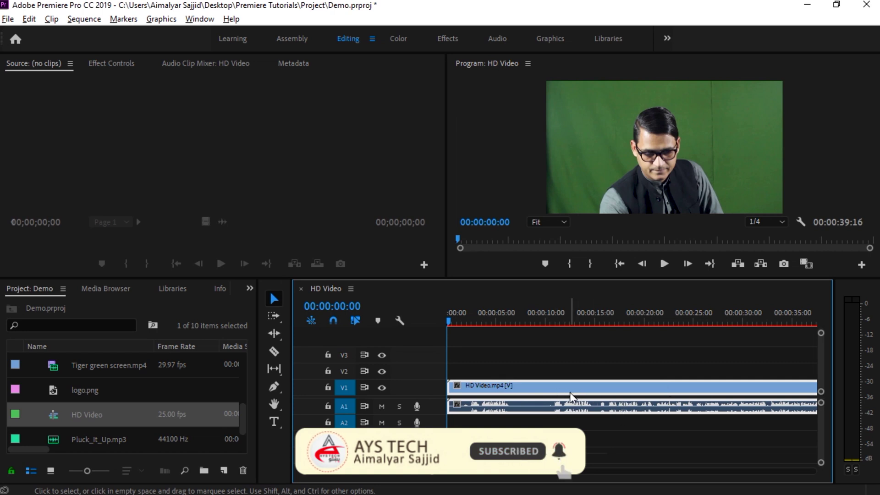
- Unlink the audio from the video of the HD Video.mp4 clip and check that each part selects separately
right_click(571, 394)
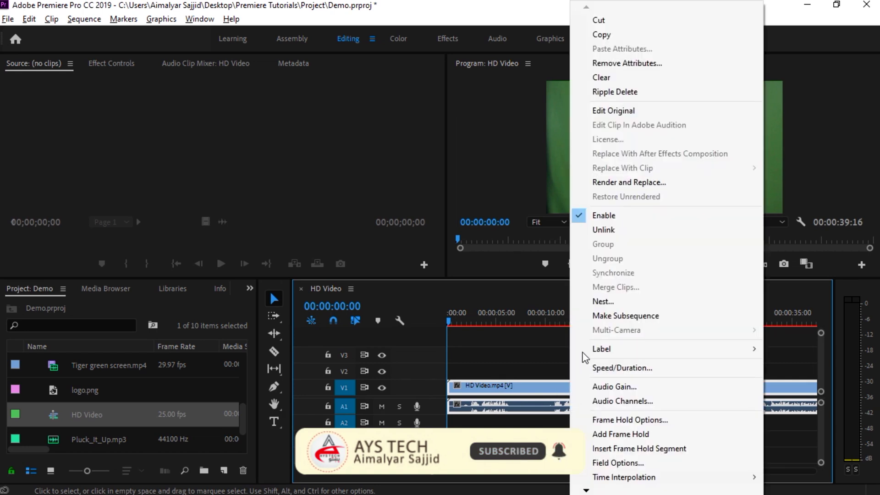
left_click(616, 230)
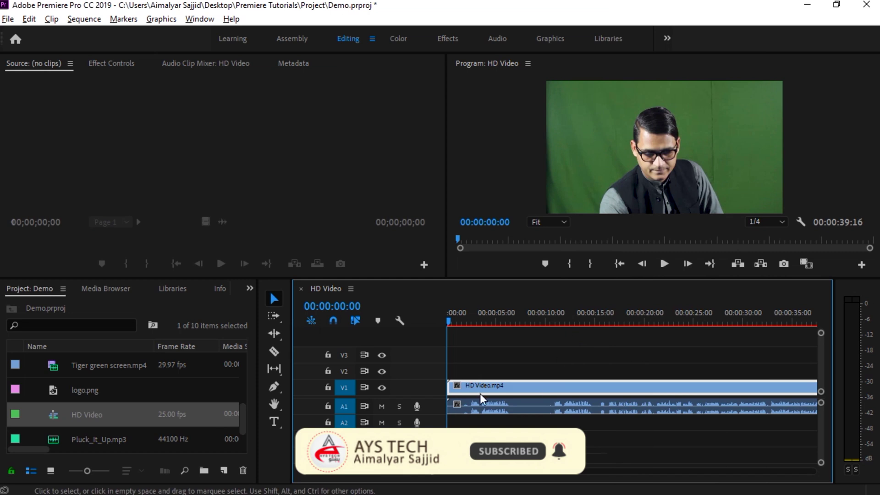
left_click(530, 409)
left_click(538, 385)
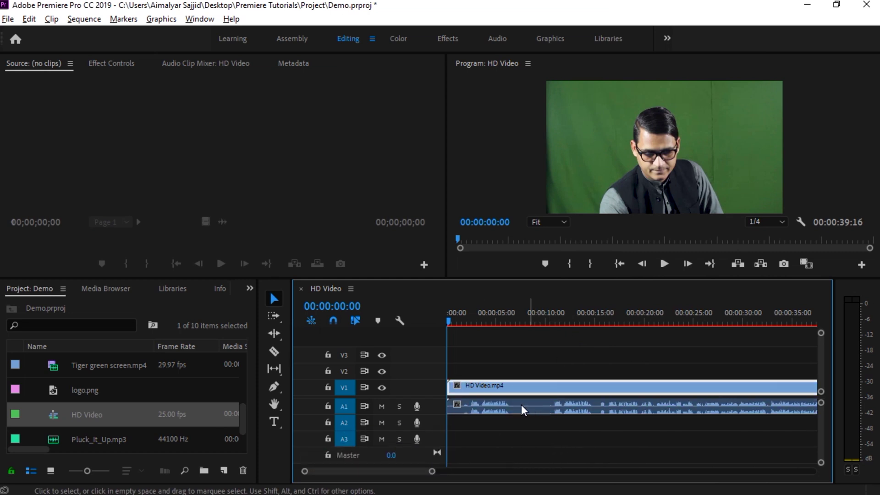
- Try deleting only the unlinked audio of HD Video.mp4, and undo the deletion
left_click(506, 404)
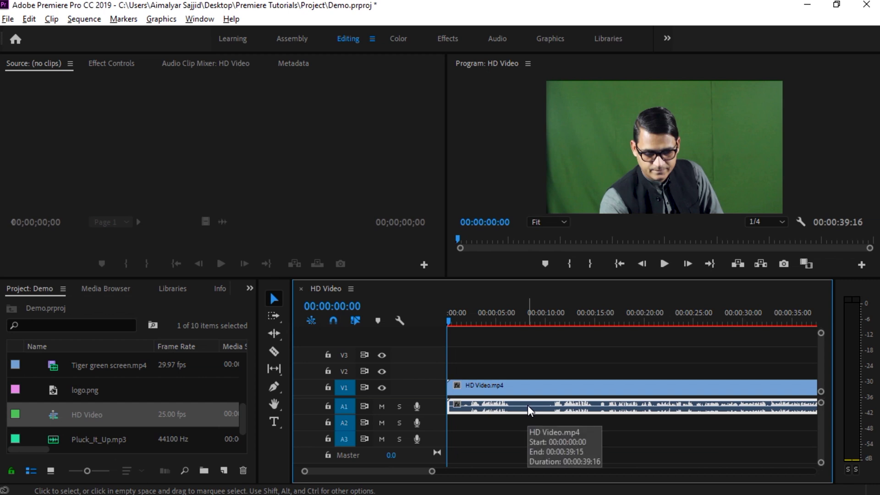
key("Delete")
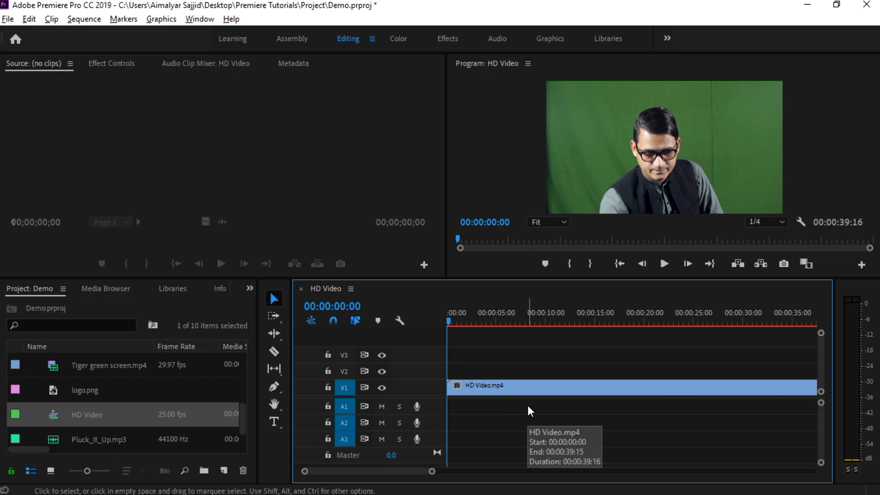
key("ctrl+z")
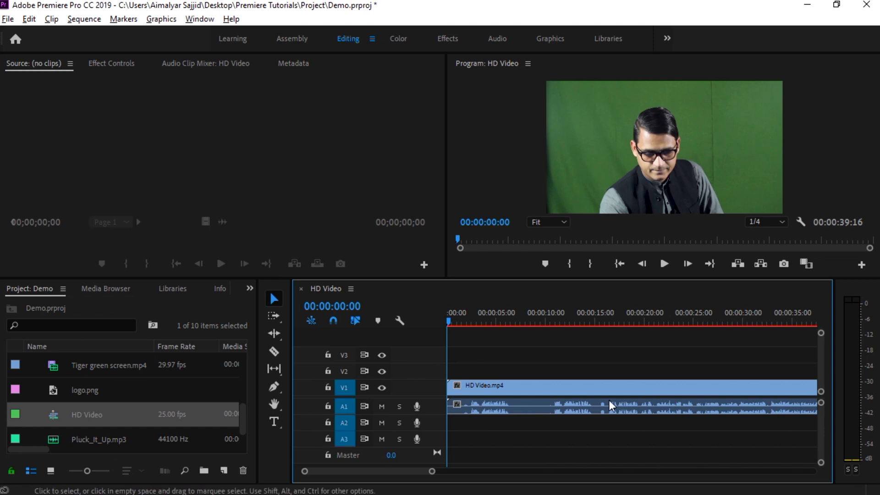
- Try deleting only the video part of HD Video.mp4, and undo both the deletion and the unlinking
left_click(498, 389)
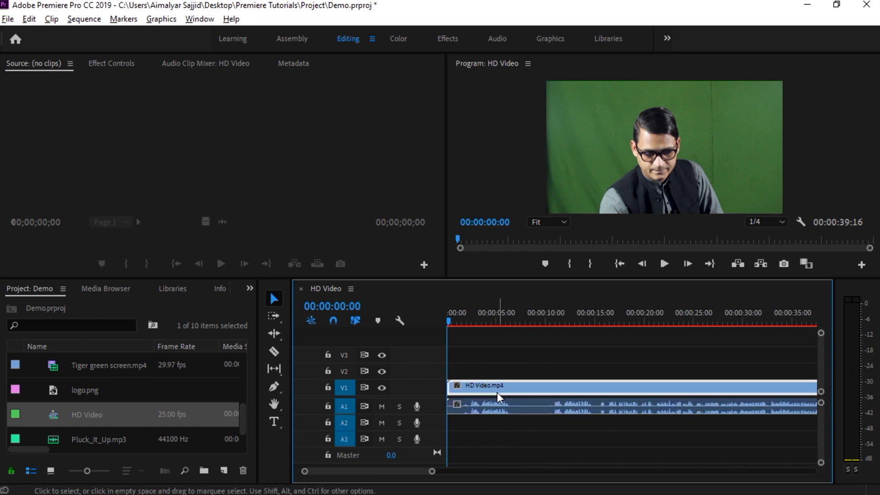
key("Delete")
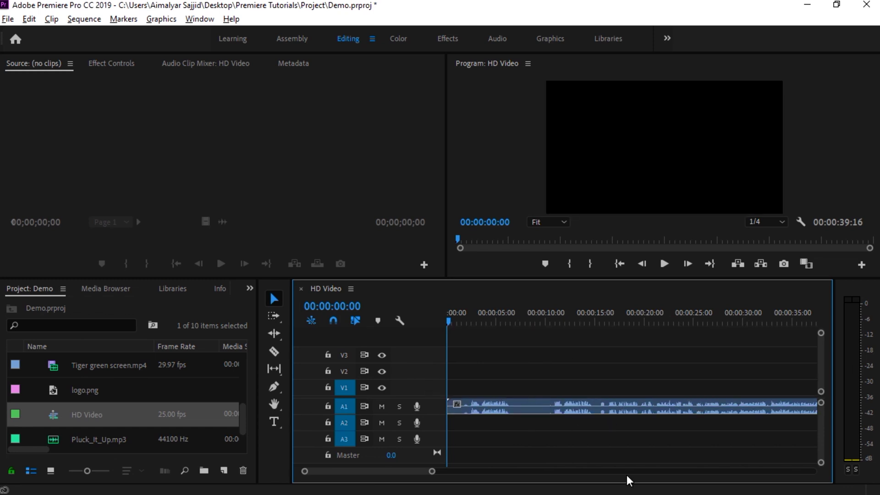
key("ctrl+z")
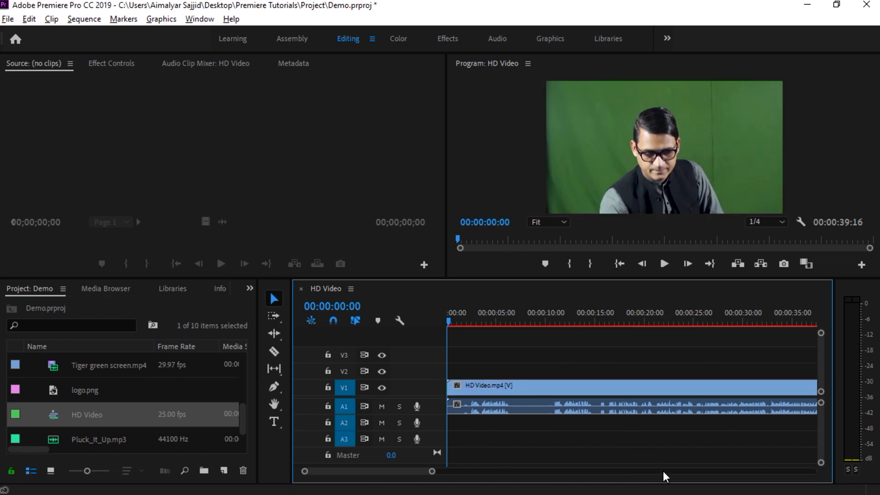
- Unlink the video and audio of the HD Video.mp4 clip in the sequence again
right_click(524, 404)
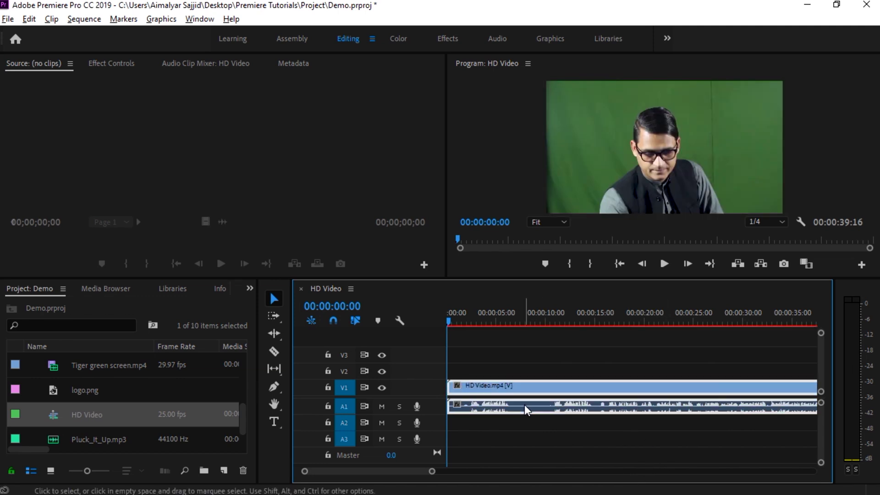
left_click(558, 229)
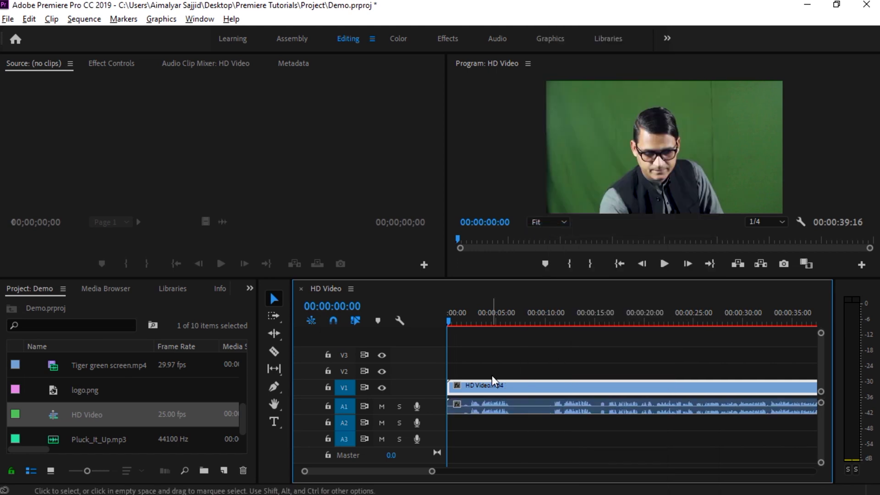
- Try splitting the HD Video.mp4 video at 00:00:10:21 and its audio at the same point, undo both cuts and return the playhead to the start
left_click_drag(448, 320, 554, 326)
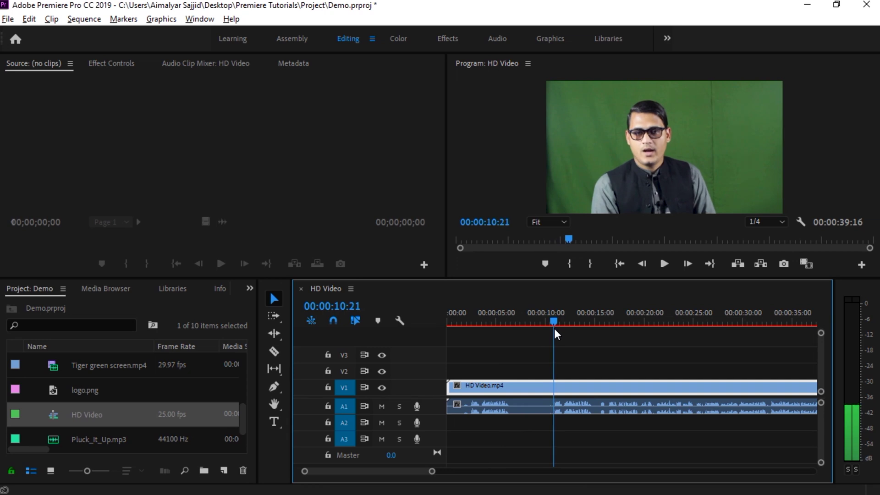
left_click(272, 352)
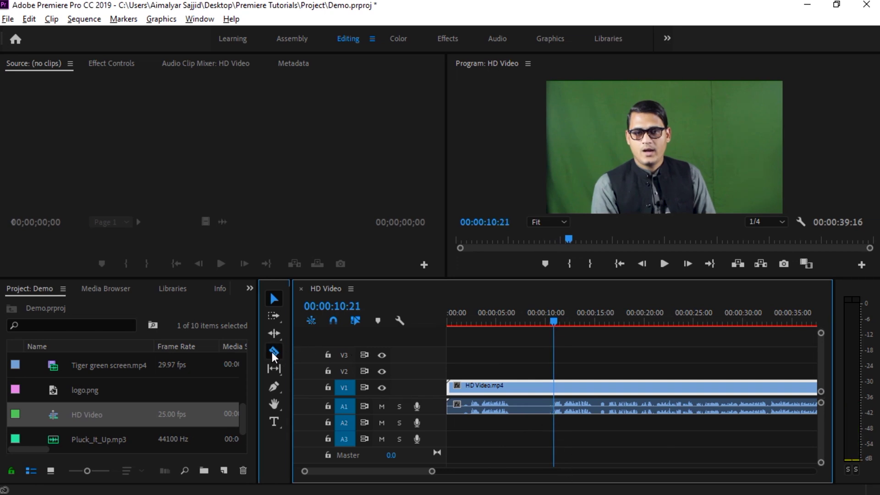
left_click(559, 388)
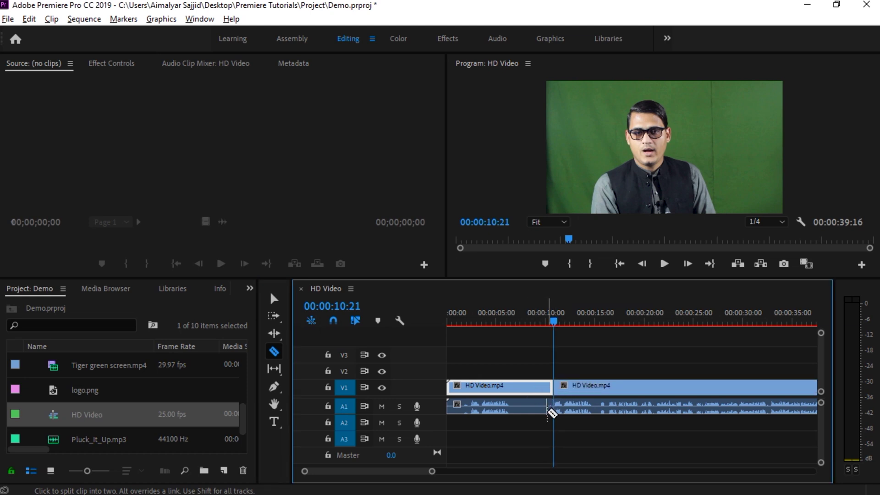
left_click_drag(553, 322, 585, 326)
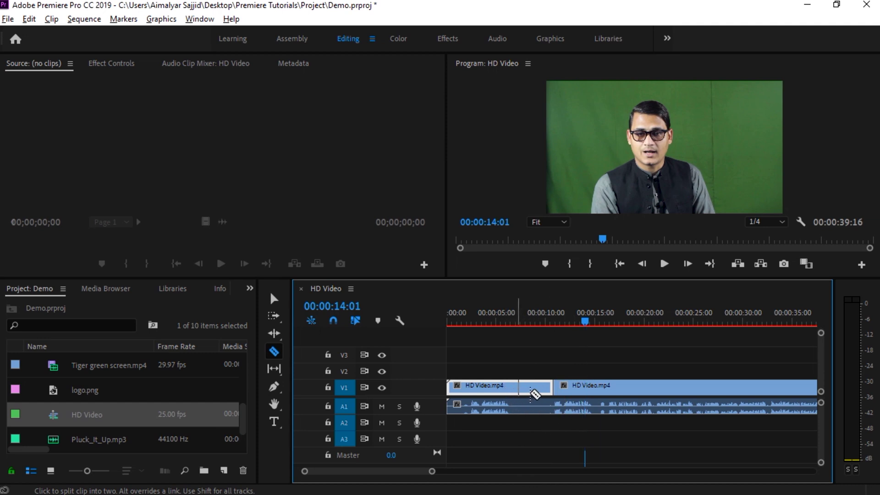
left_click(554, 407)
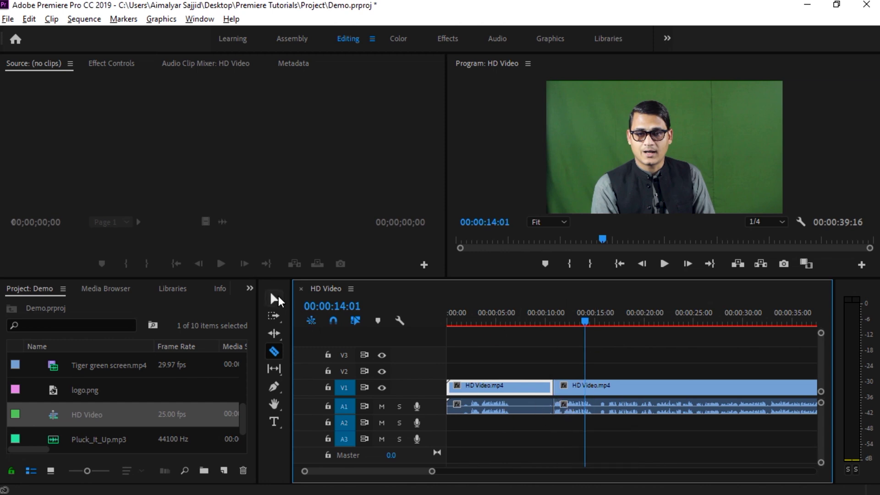
key("ctrl+z")
key("ctrl+z")
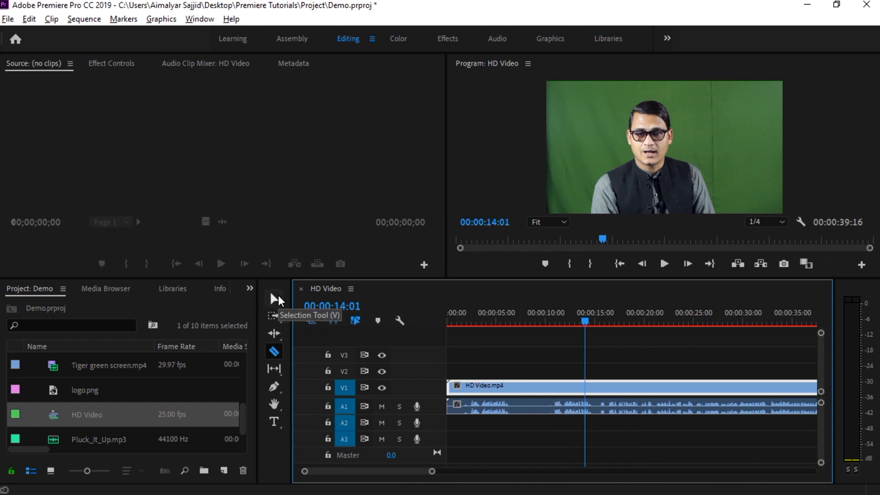
left_click_drag(586, 320, 362, 328)
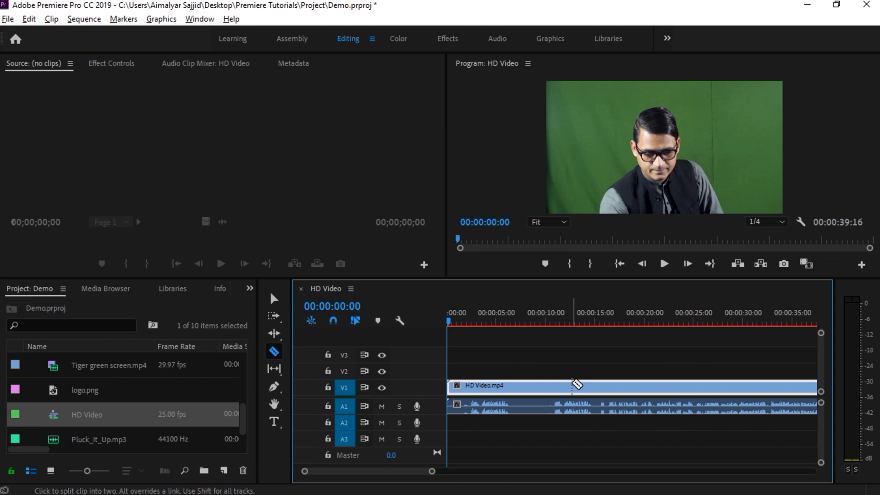
- Split the video and audio of HD Video.mp4 at about 11 seconds and delete both opening segments
left_click_drag(431, 471, 486, 458)
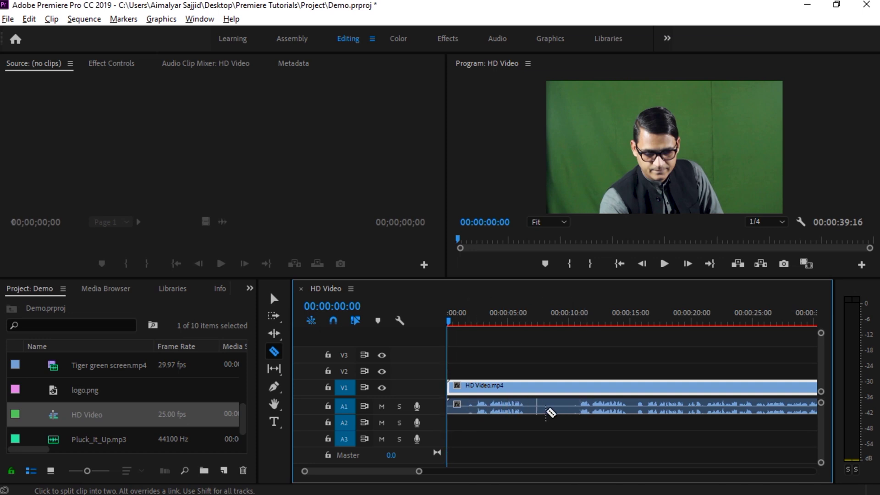
left_click(579, 407)
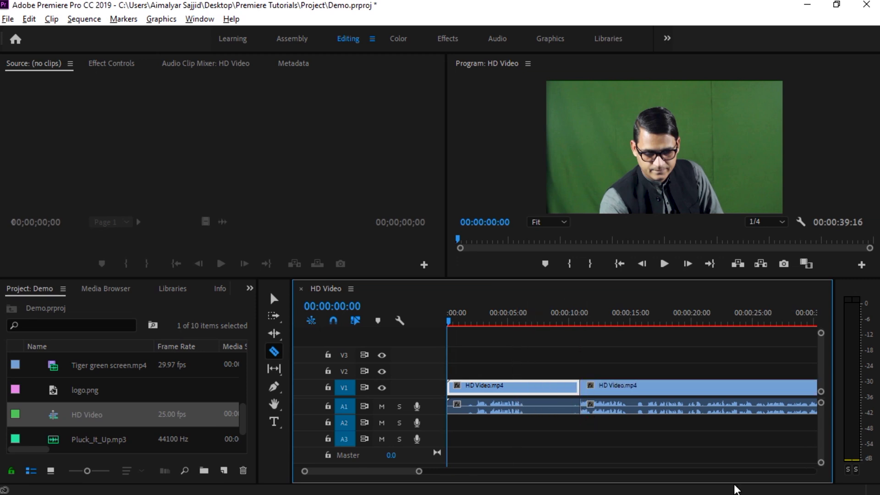
key("Delete")
left_click(273, 300)
left_click(545, 407)
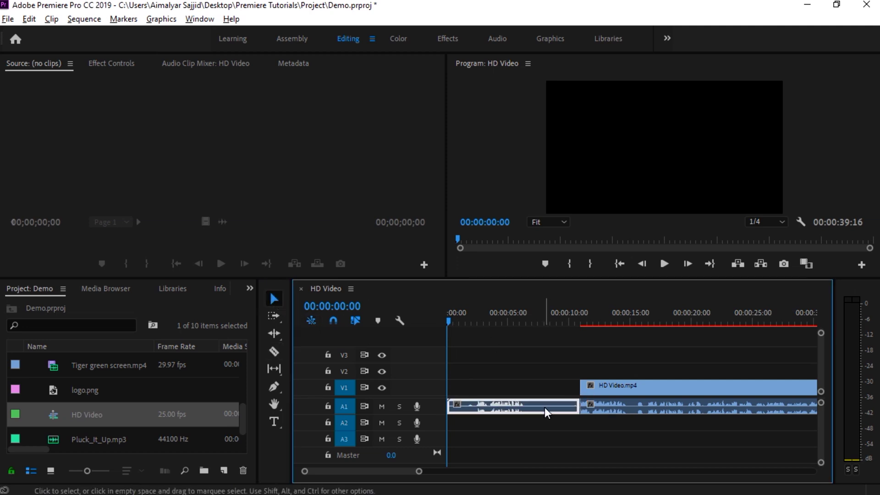
key("Delete")
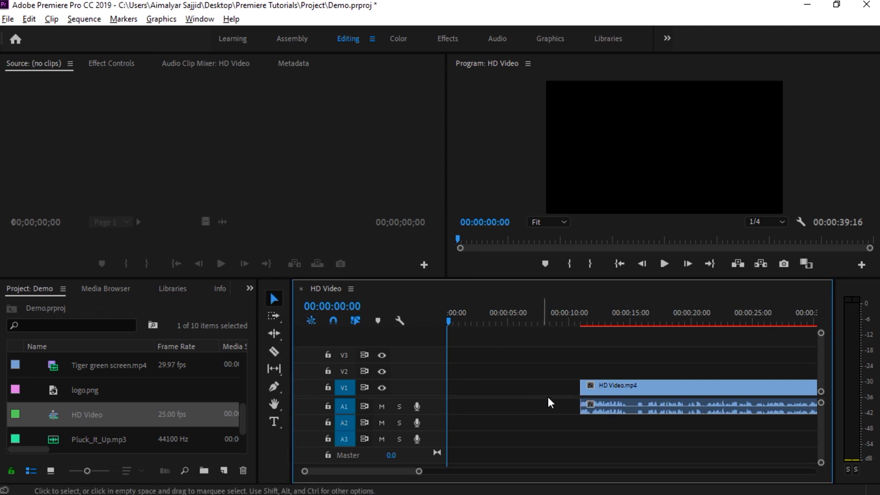
- Close the empty gap before HD Video.mp4 so the remaining clip starts at the beginning of the sequence
left_click(491, 384)
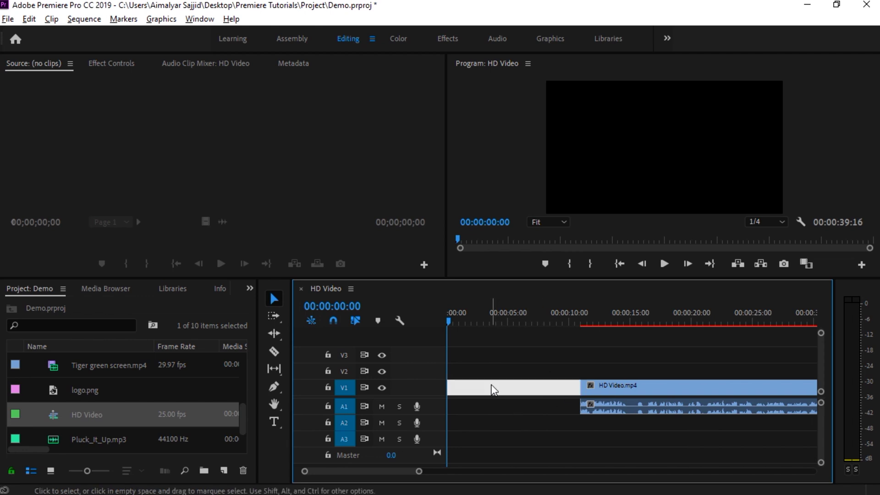
key("Delete")
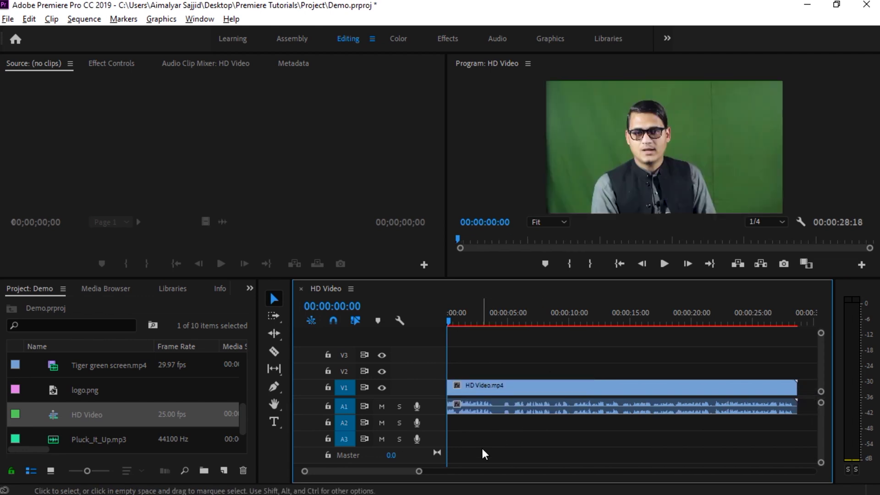
mouse_move(418, 471)
left_mouse_down()
mouse_move(409, 472)
mouse_move(424, 471)
left_mouse_up()
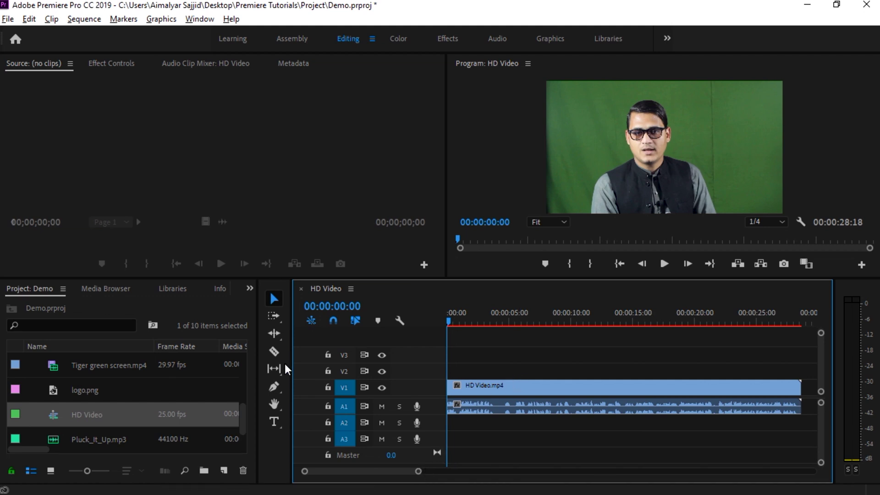
- Place Buttr Flay.mp4 on tracks V2 and A2 starting at about 5 seconds, and move the playhead to 00:00:04:10
left_click_drag(243, 424, 244, 389)
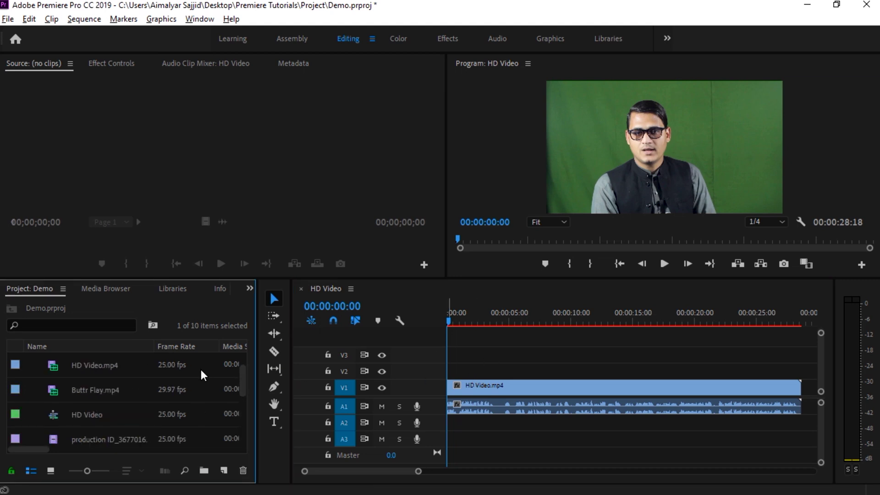
left_click(97, 389)
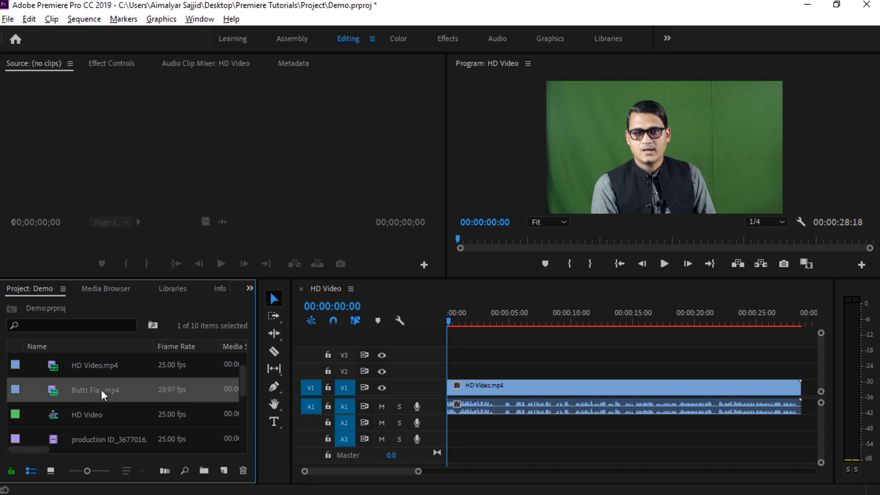
left_click_drag(73, 391, 483, 374)
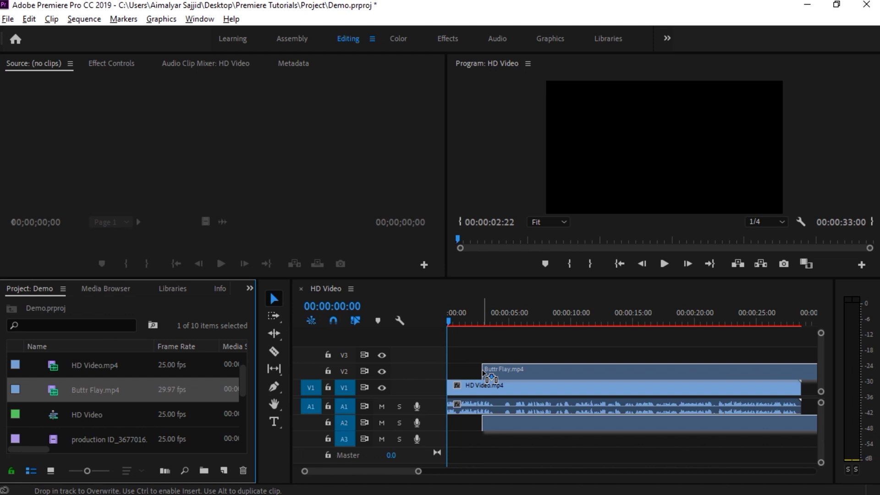
left_click_drag(482, 373, 466, 372)
left_click_drag(478, 369, 515, 372)
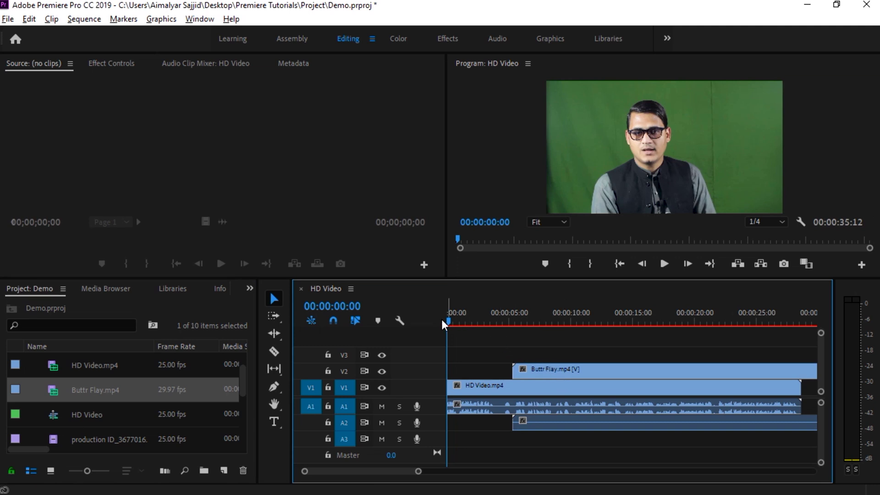
left_click_drag(448, 320, 501, 327)
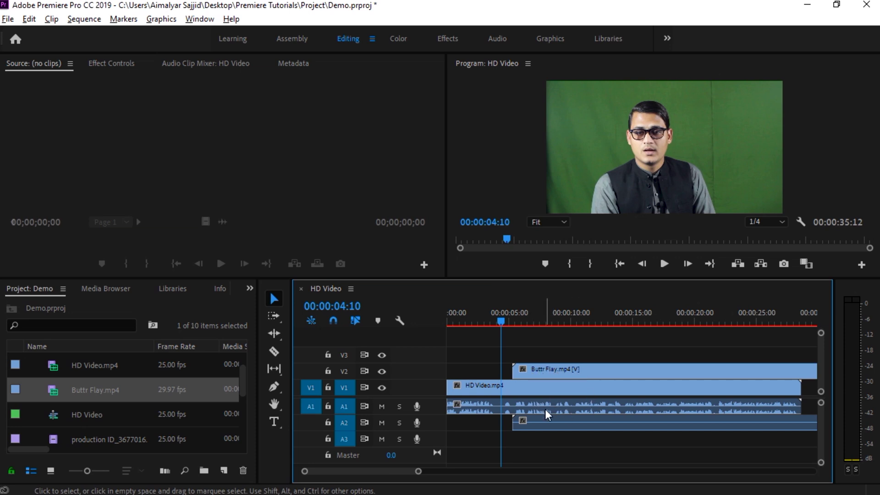
- Play the sequence across the start of Buttr Flay.mp4, delete that clip from V2 and A2, and move the playhead to 00:00:03:22
key("space")
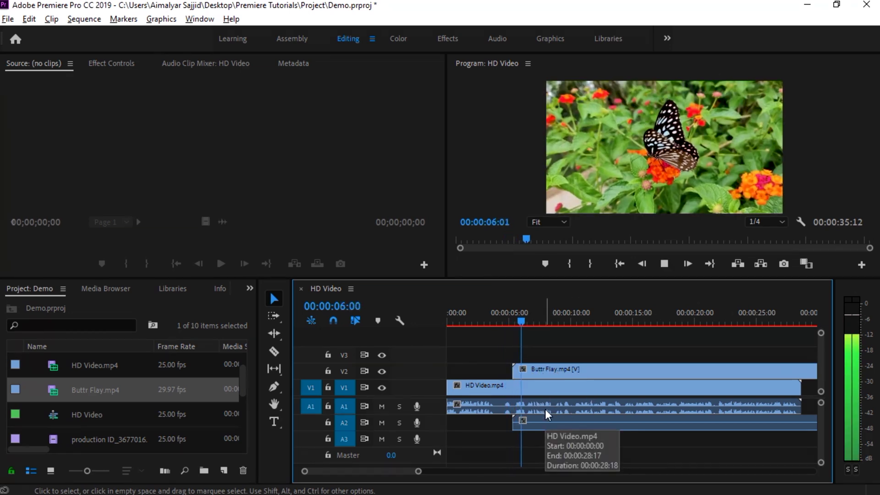
key("space")
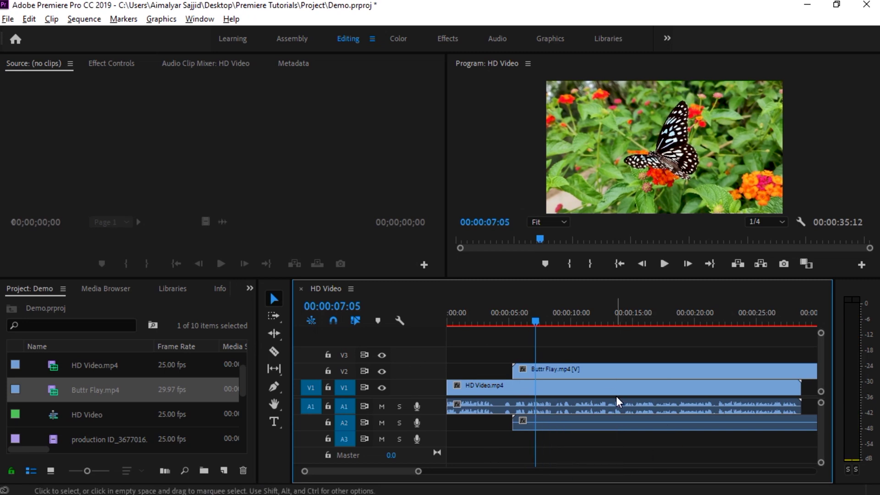
left_click(573, 370)
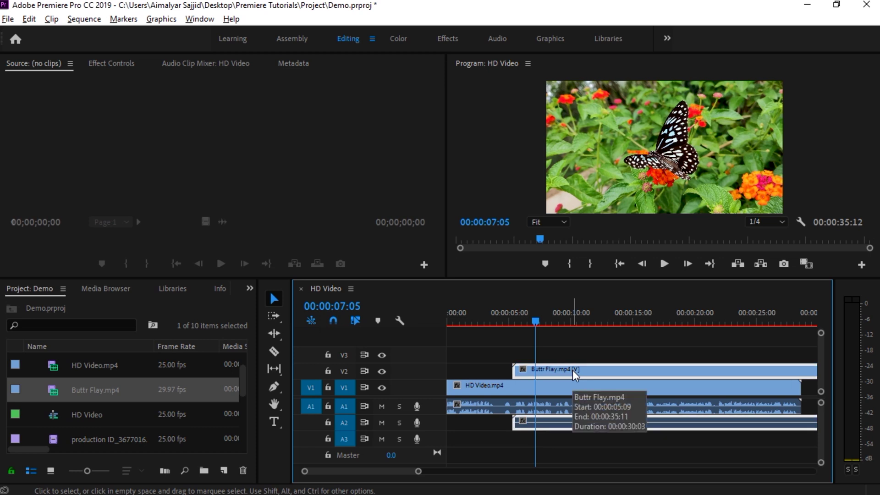
key("Delete")
left_click_drag(544, 324, 494, 320)
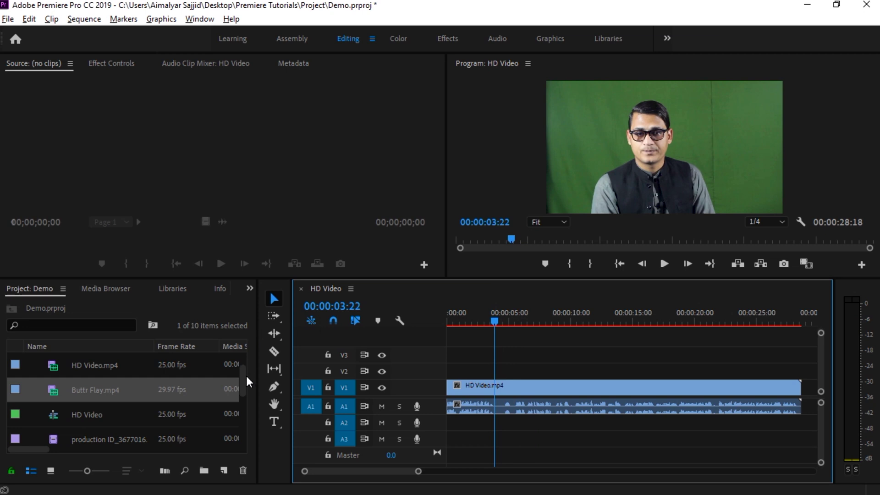
- Place logo.png on track V2 above HD Video.mp4, starting at about 1 second
left_click_drag(245, 389, 240, 427)
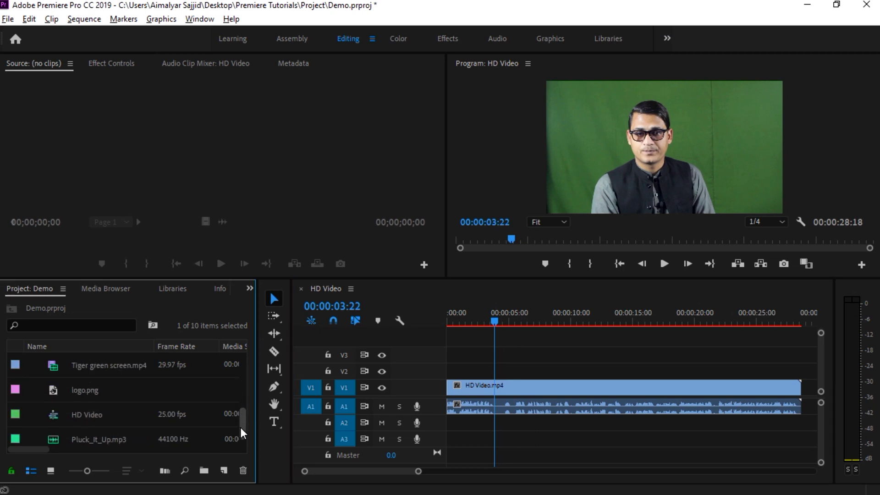
left_click(77, 392)
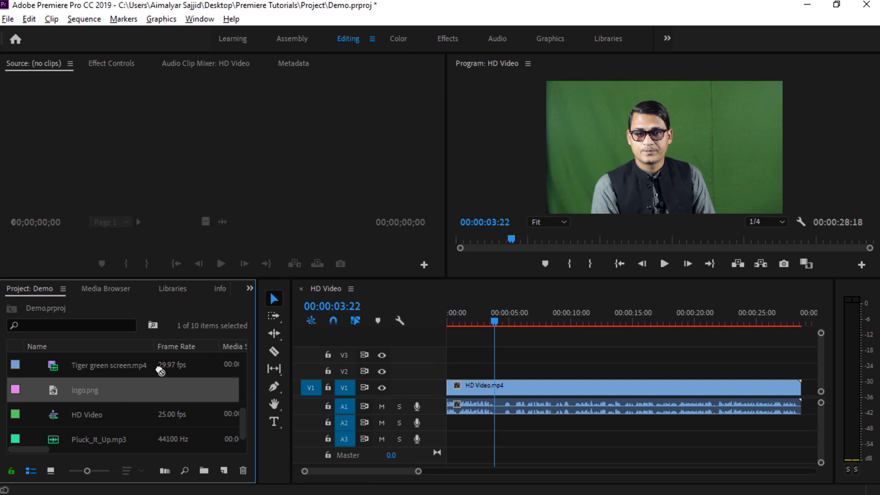
left_click_drag(160, 372, 464, 379)
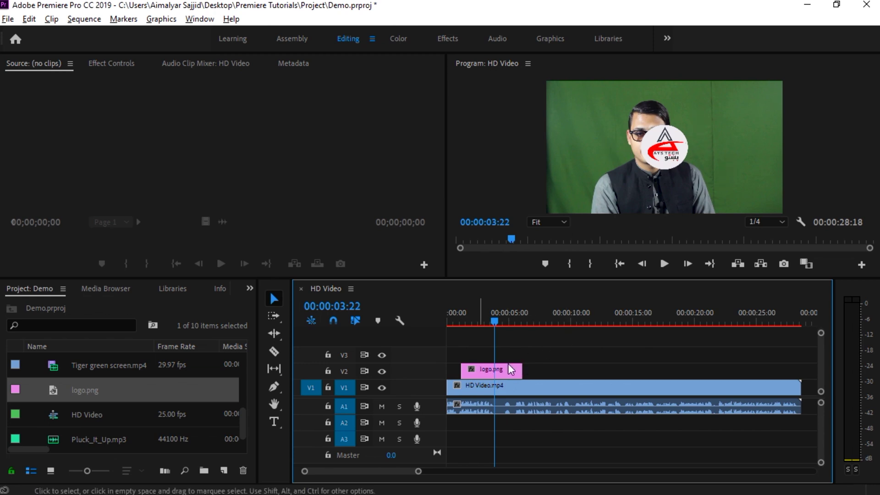
- Move the logo to the upper-right corner of the video frame and shrink it to about half its size
left_click(487, 372)
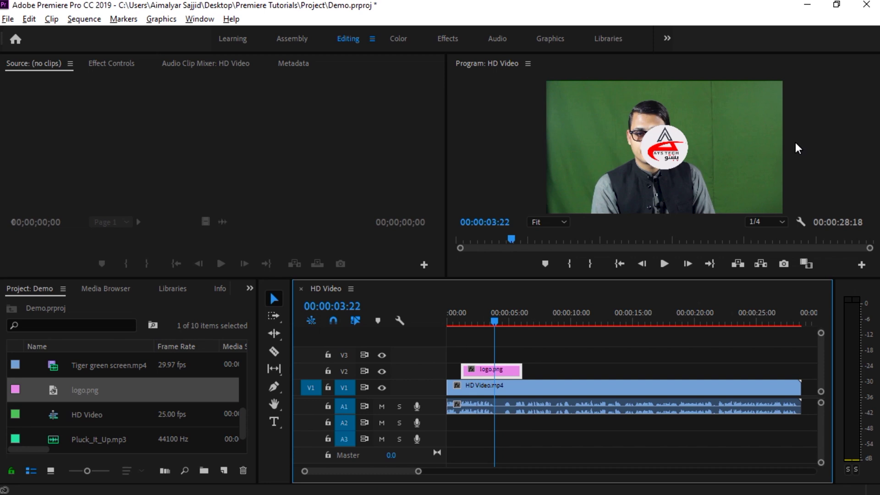
left_click(666, 152)
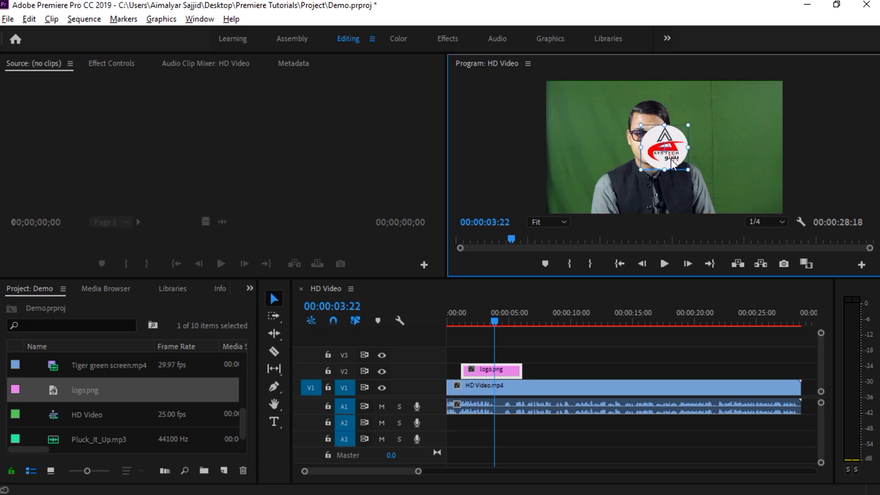
left_click_drag(672, 150, 771, 116)
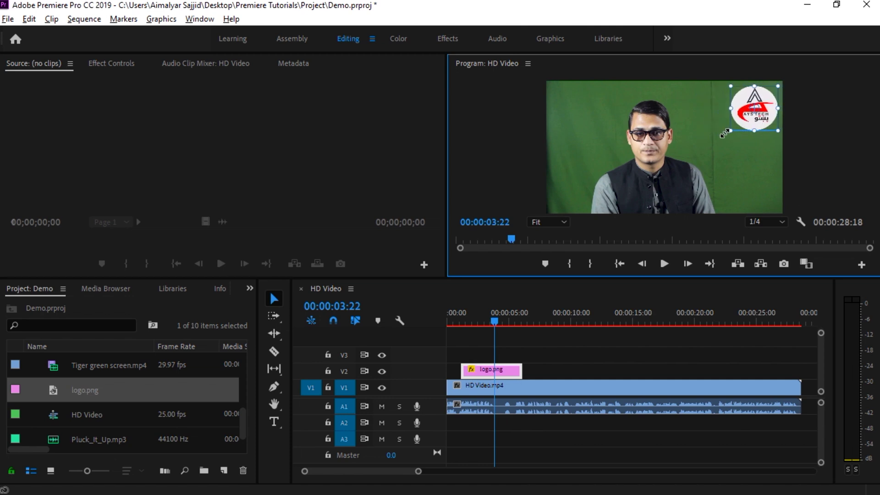
left_click_drag(725, 134, 736, 123)
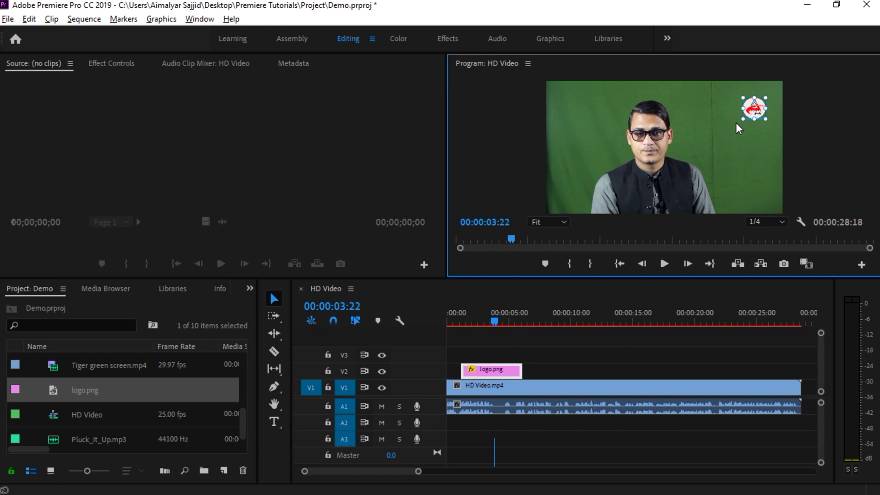
- Extend the end of logo.png on V2 to about 17.5 seconds and preview the sequence from its start to 00:00:02:18
left_click_drag(498, 324, 431, 326)
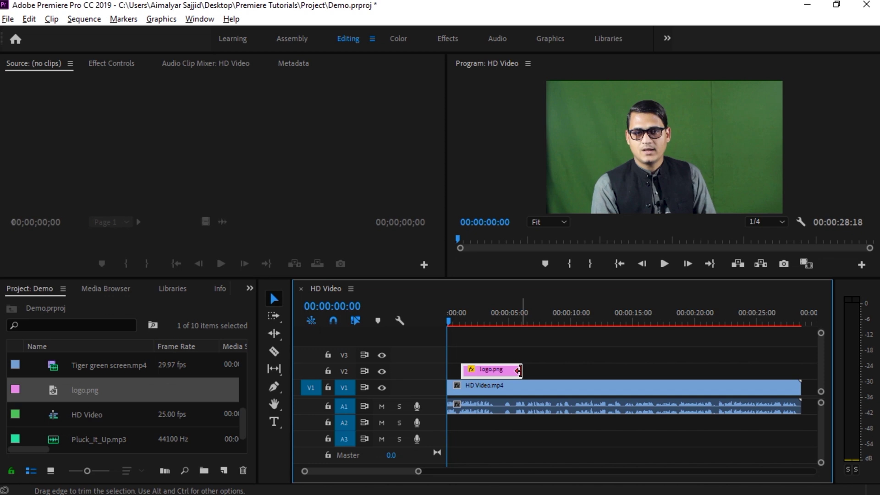
left_click_drag(524, 370, 664, 371)
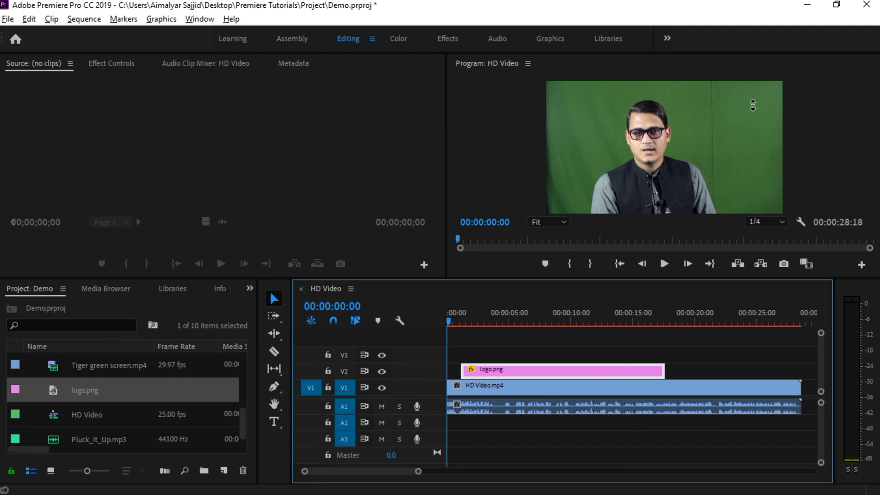
key("space")
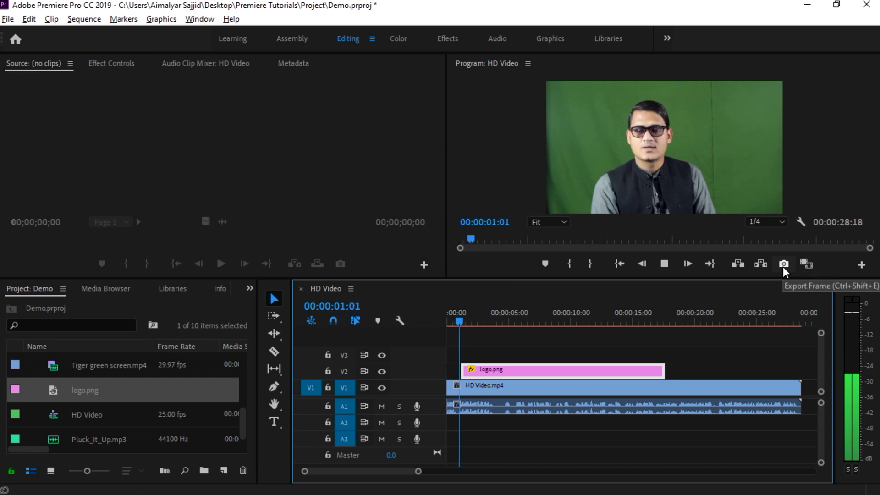
left_click(754, 109)
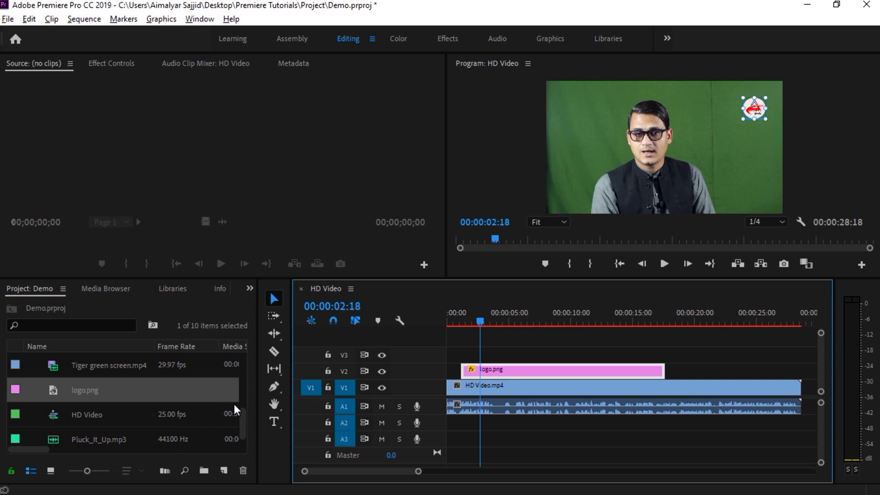
- Place Buttr Flay.mp4 on tracks V3 and A3 starting at about 1 second, and preview the sequence up to 00:00:02:12
left_click_drag(241, 414, 243, 371)
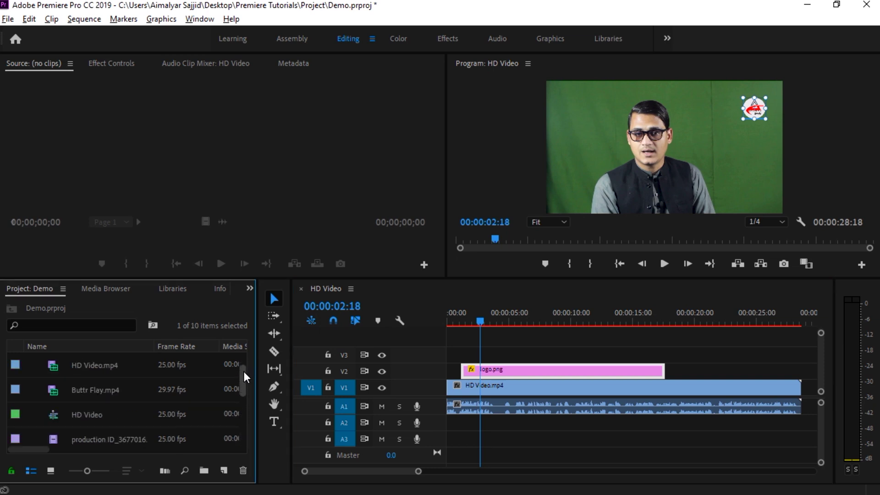
left_click_drag(73, 390, 463, 356)
left_click_drag(487, 318, 455, 320)
key("space")
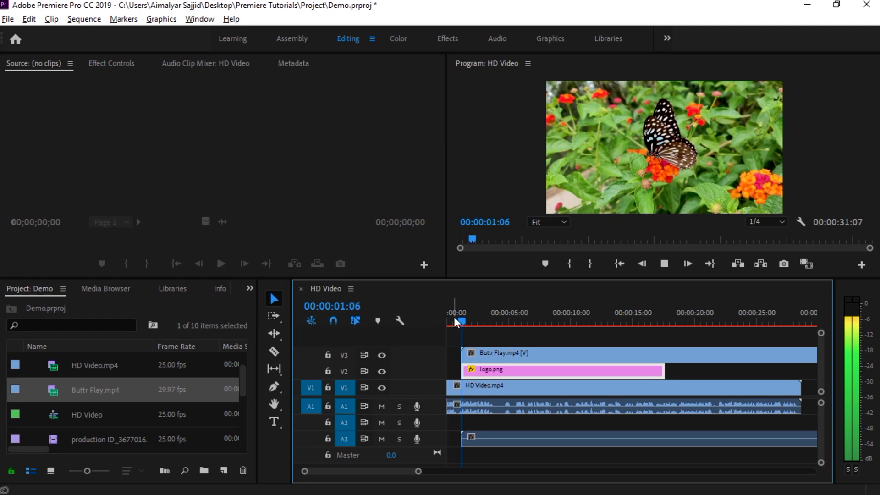
key("space")
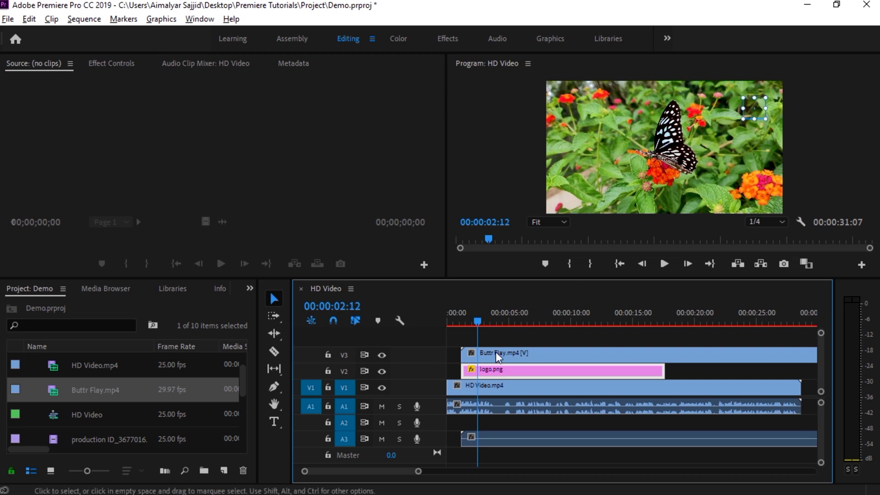
- Scale Buttr Flay.mp4 down to about 38% in the frame's lower-right corner, and preview the layered sequence up to 00:00:03:00
left_click(509, 354)
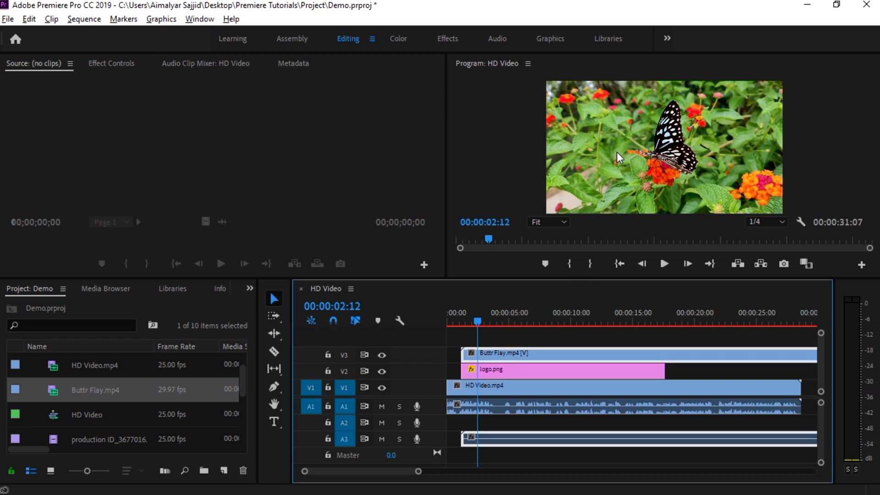
left_click(570, 153)
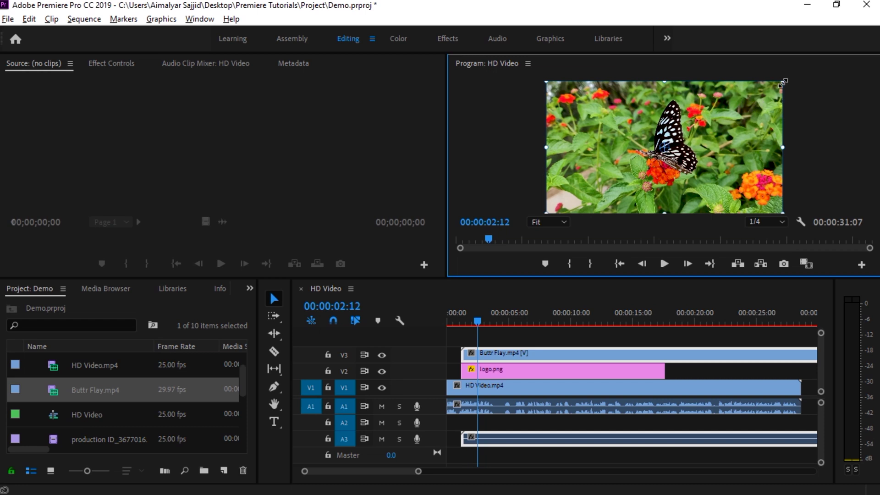
left_click_drag(783, 83, 742, 111)
left_click_drag(628, 144, 587, 182)
left_click_drag(697, 211, 672, 199)
left_click_drag(651, 168, 753, 180)
left_click_drag(481, 321, 456, 321)
key("space")
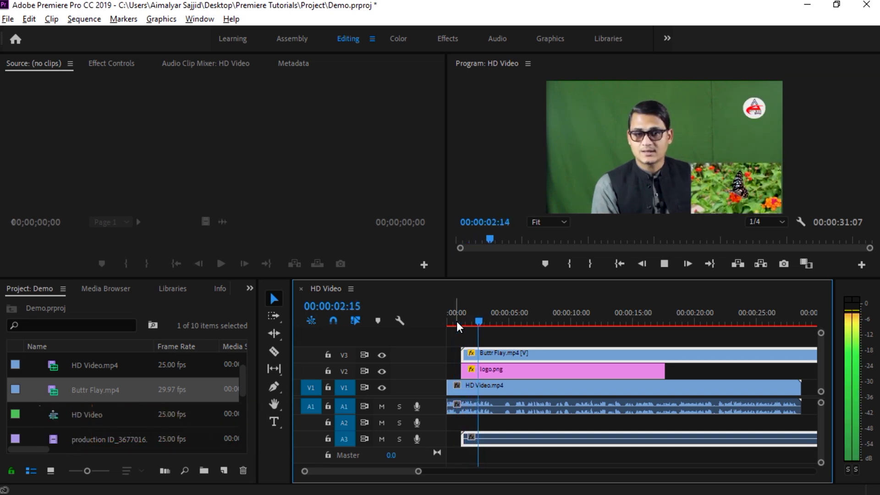
key("space")
- Show the effect settings of Buttr Flay.mp4 on V3
left_click(477, 372)
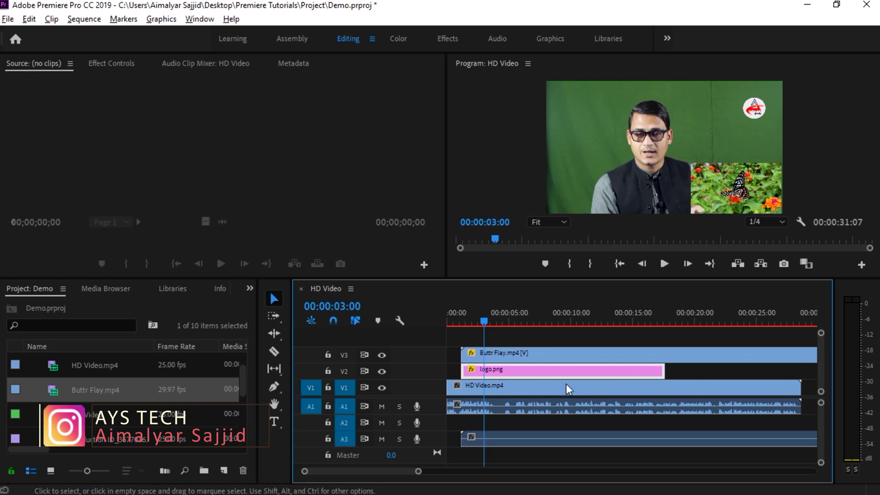
left_click(479, 357)
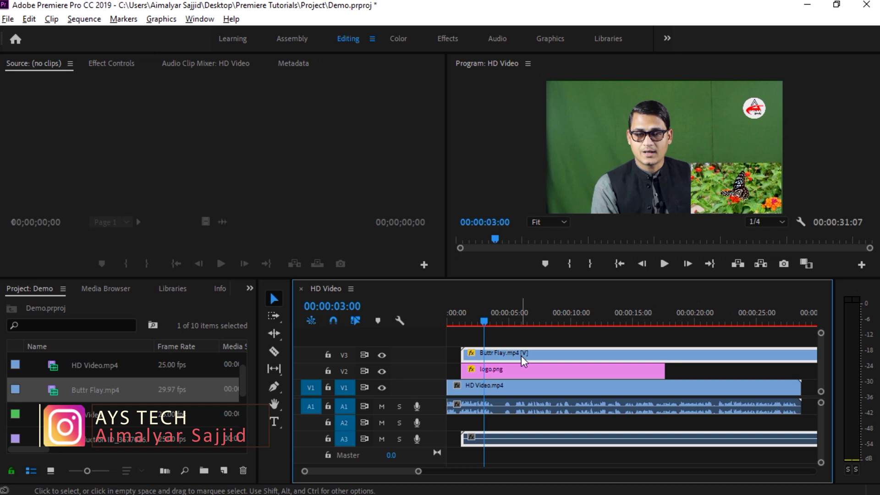
left_click(114, 65)
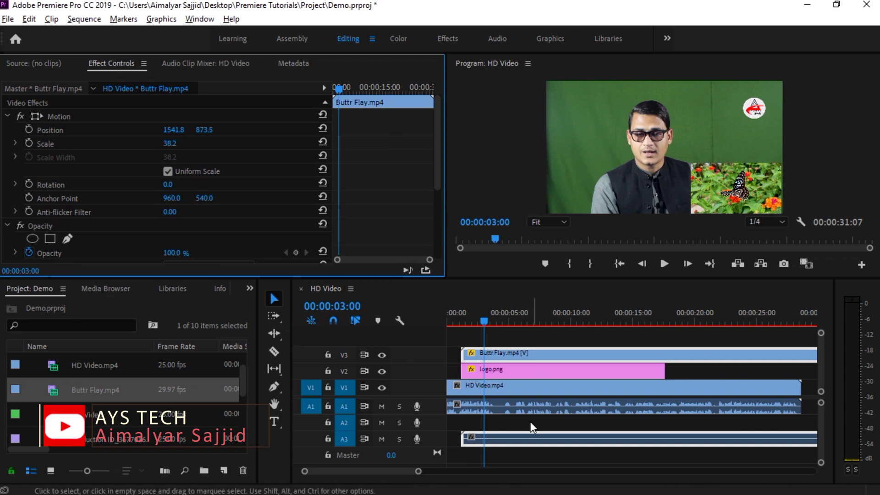
- Unlink the audio and video of Buttr Flay.mp4 and delete its audio from track A3
right_click(528, 436)
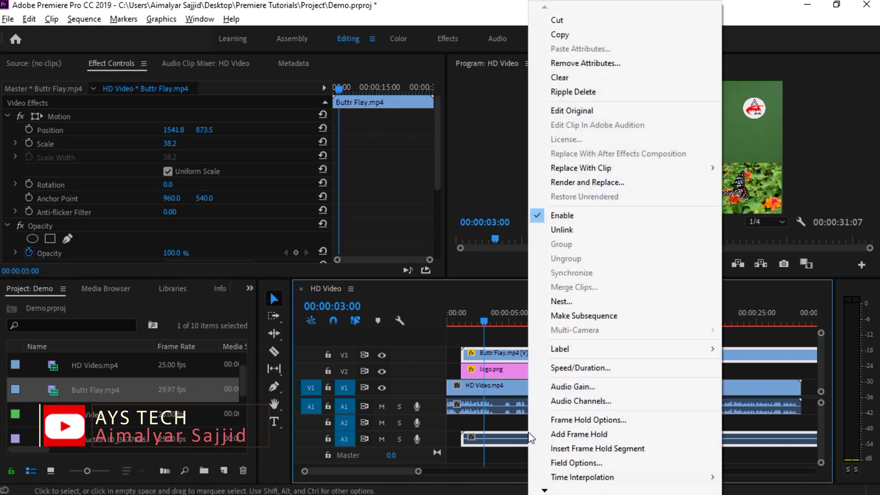
left_click(563, 230)
left_click(535, 437)
key("Delete")
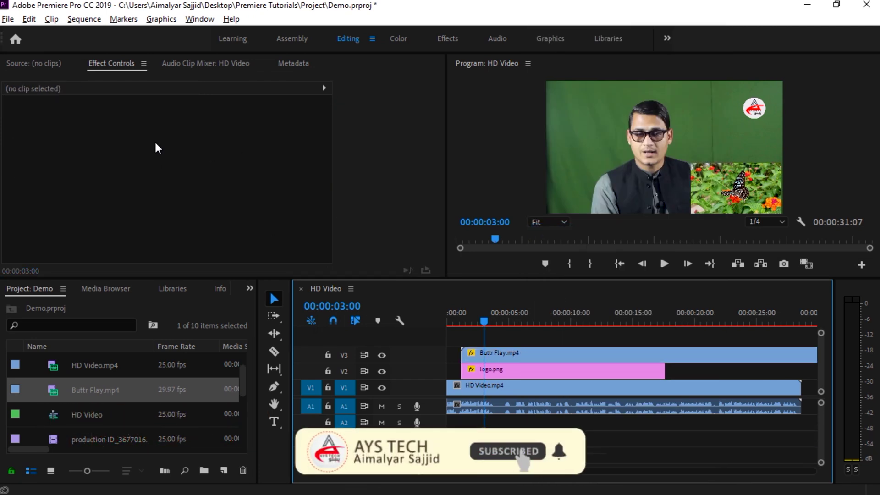
- Compare the motion settings of Buttr Flay.mp4 and HD Video.mp4 in an enlarged Effect Controls area, and save the project
left_click(536, 356)
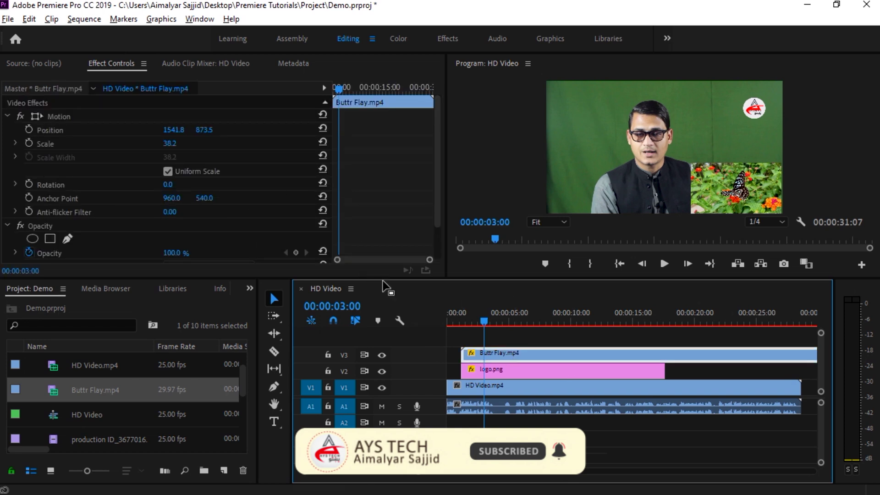
left_click_drag(385, 278, 379, 322)
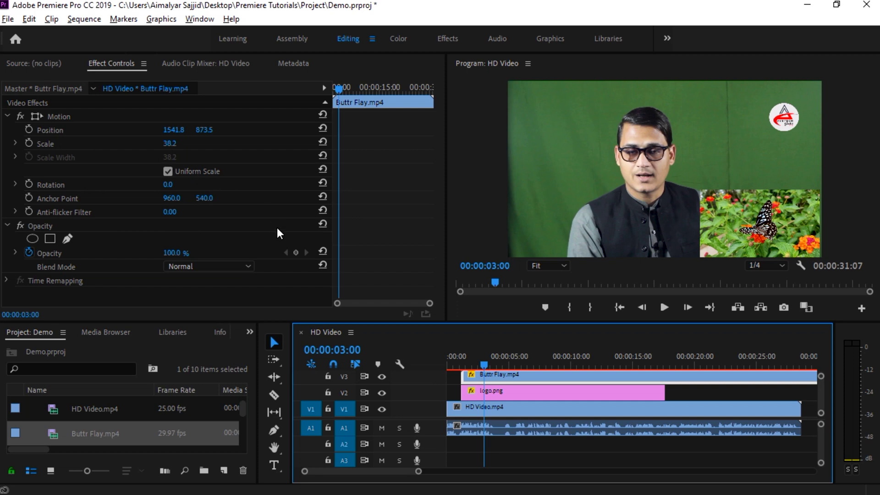
left_click(510, 408)
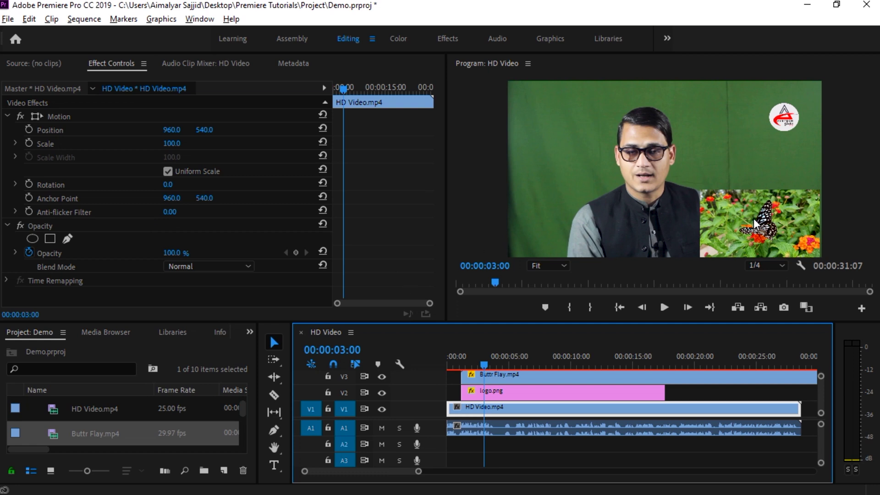
left_click(514, 383)
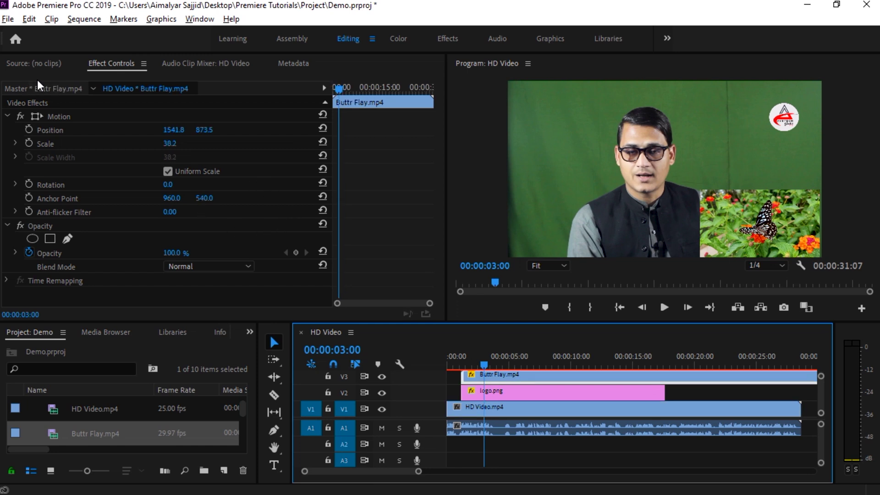
key("ctrl+s")
- Move Buttr Flay.mp4 out of the frame's lower-right corner to a position of about 966, 622
left_click_drag(765, 232, 738, 225)
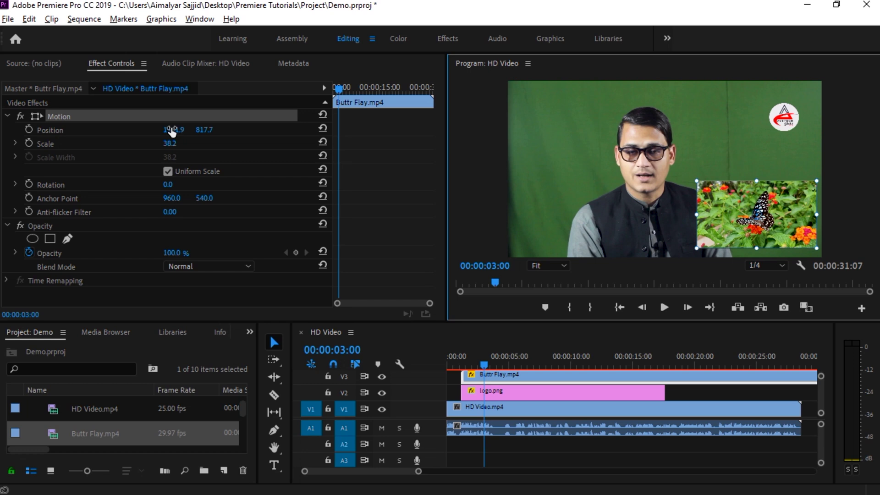
left_click_drag(172, 131, 173, 131)
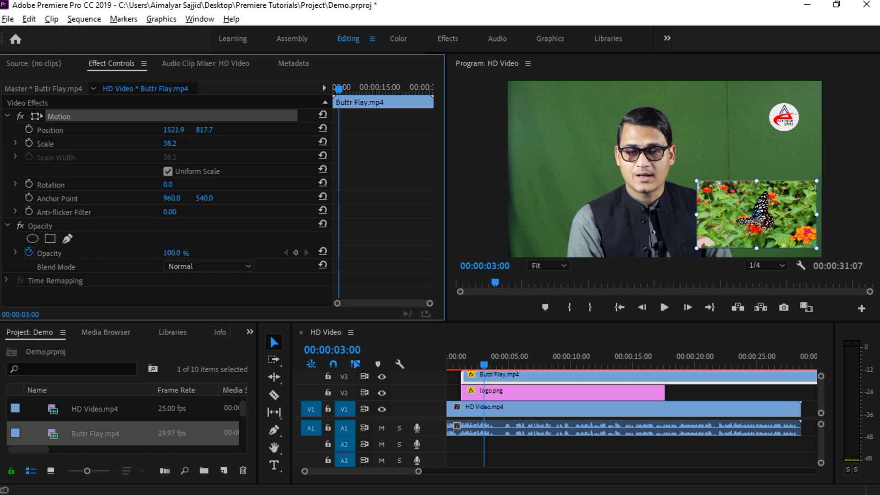
left_click_drag(172, 131, 0, 131)
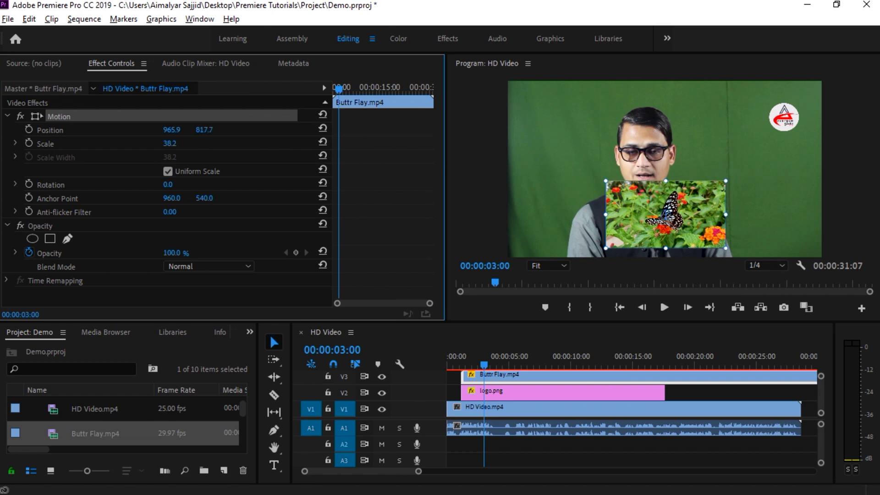
left_click_drag(204, 129, 119, 130)
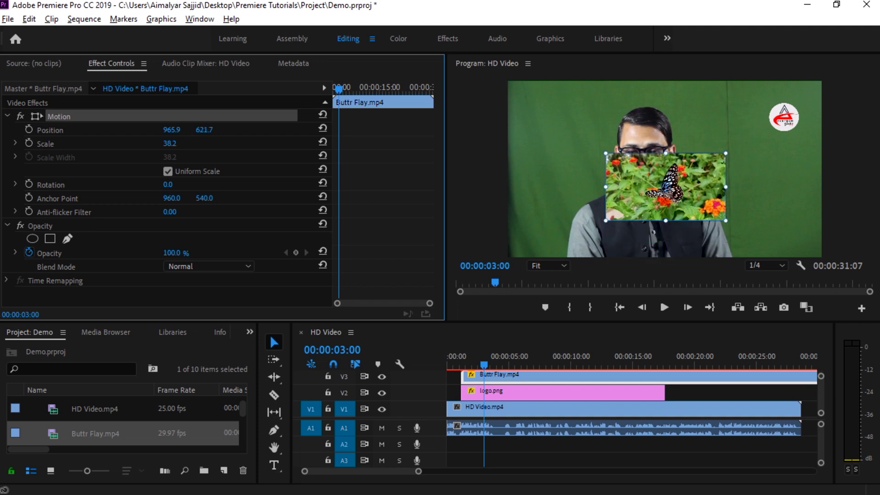
- Set the position of Buttr Flay.mp4 to exactly 600 horizontally and 700 vertically
left_click(203, 132)
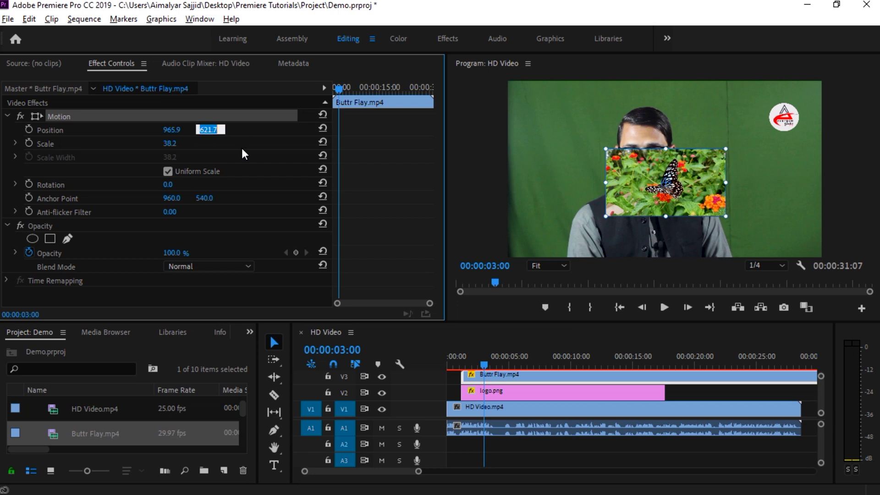
type("700")
key("Return")
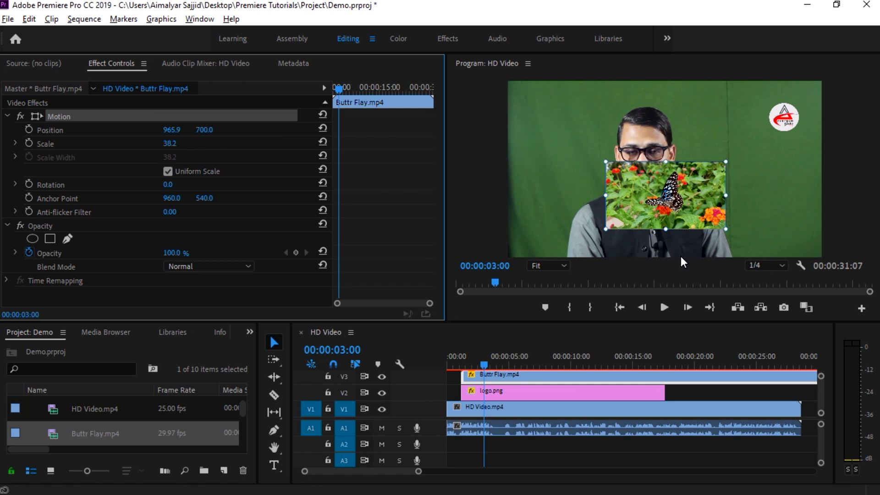
left_click(171, 130)
type("600")
key("Return")
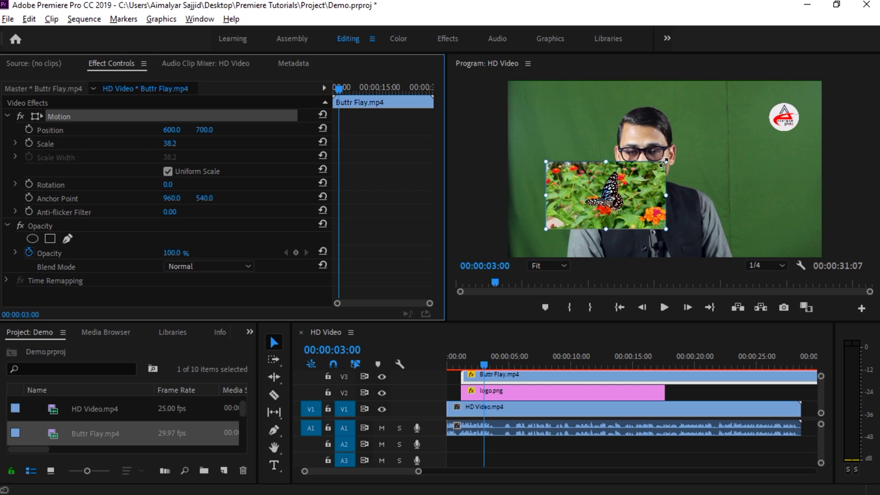
- Enlarge Buttr Flay.mp4 to about 45.6% and move it to about 990, 481, and reset its position and scale
mouse_move(664, 161)
left_mouse_down()
mouse_move(727, 129)
mouse_move(754, 132)
mouse_move(676, 156)
left_mouse_up()
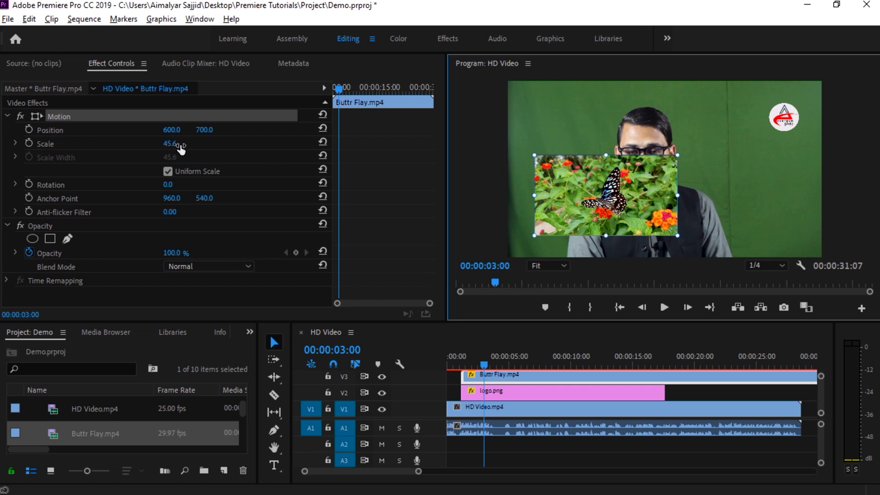
left_click_drag(584, 198, 640, 165)
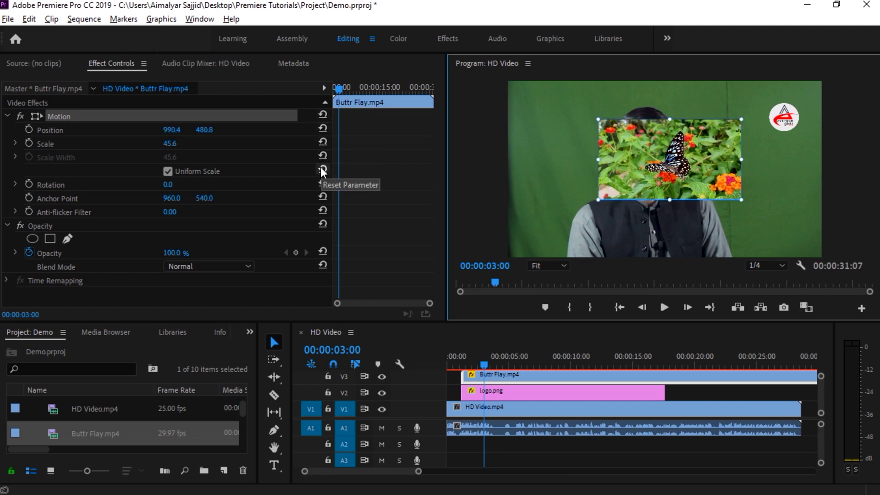
left_click(323, 129)
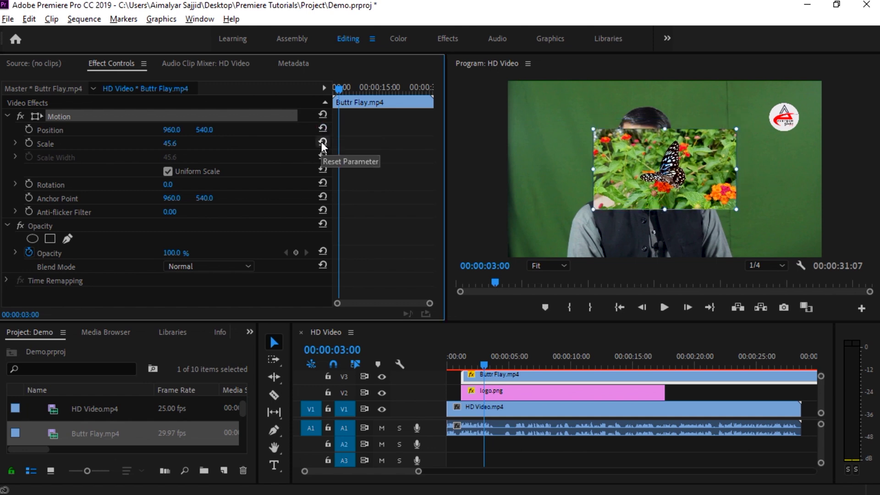
left_click(322, 143)
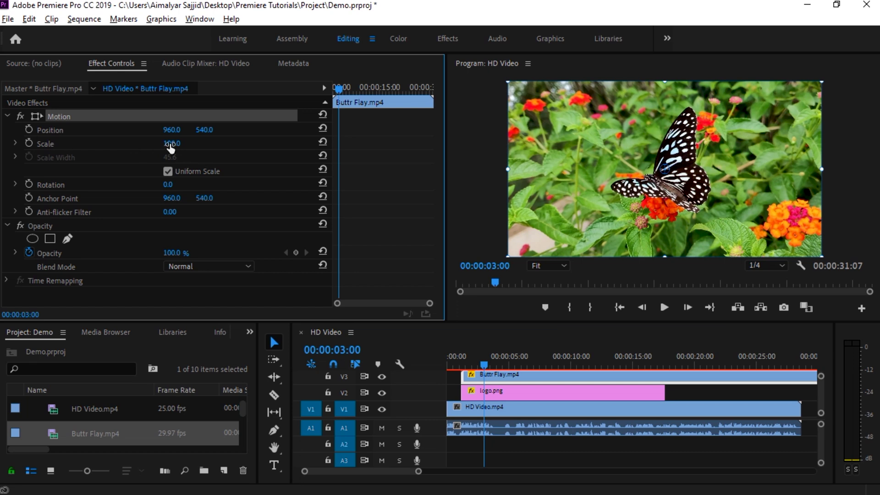
- Scale Buttr Flay.mp4 up to about 128%, and set its scale to 80%
mouse_move(170, 145)
left_mouse_down()
mouse_move(134, 145)
mouse_move(270, 144)
mouse_move(183, 144)
left_mouse_up()
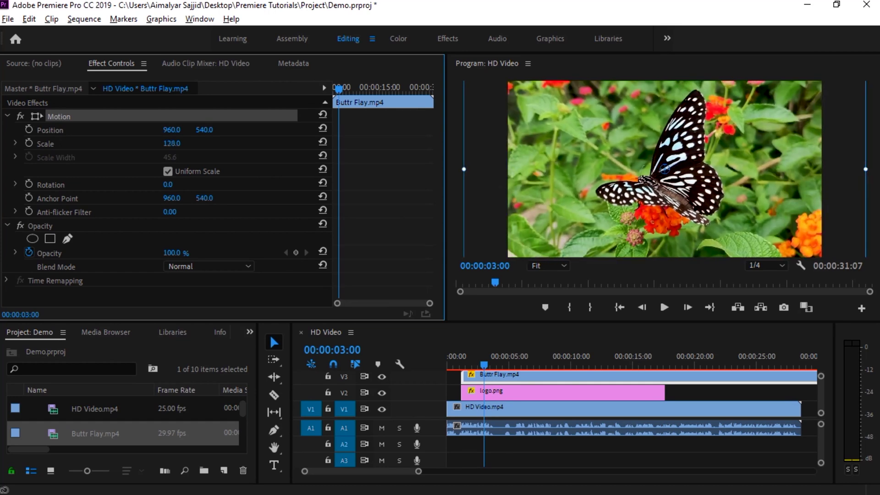
left_click(172, 144)
type("80")
key("Return")
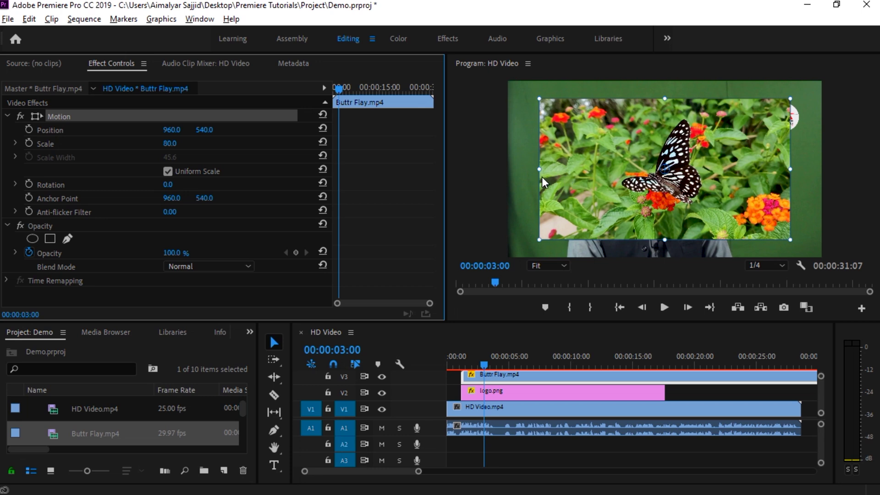
- Stretch Buttr Flay.mp4 non-uniformly to about 73% height and 98.6% width, and restore uniform scaling at about 51%
left_click(168, 172)
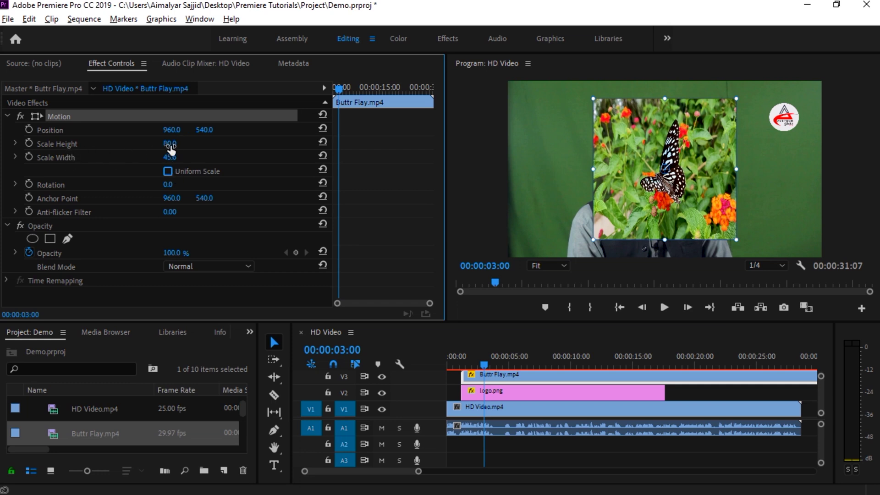
mouse_move(168, 146)
left_mouse_down()
mouse_move(158, 146)
mouse_move(189, 145)
mouse_move(165, 146)
left_mouse_up()
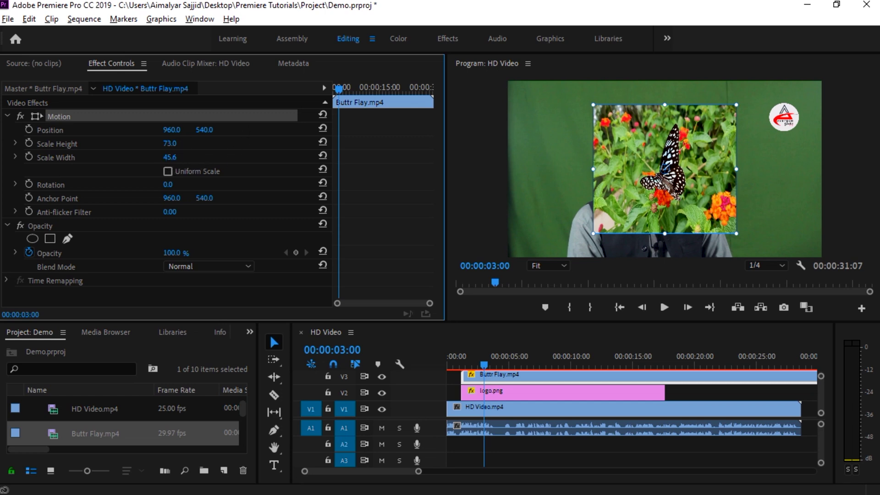
left_click_drag(166, 161, 190, 160)
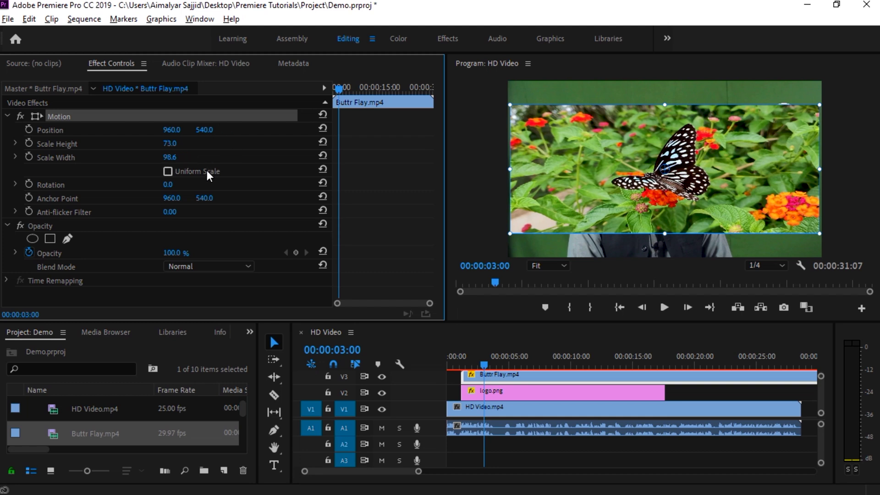
left_click(167, 170)
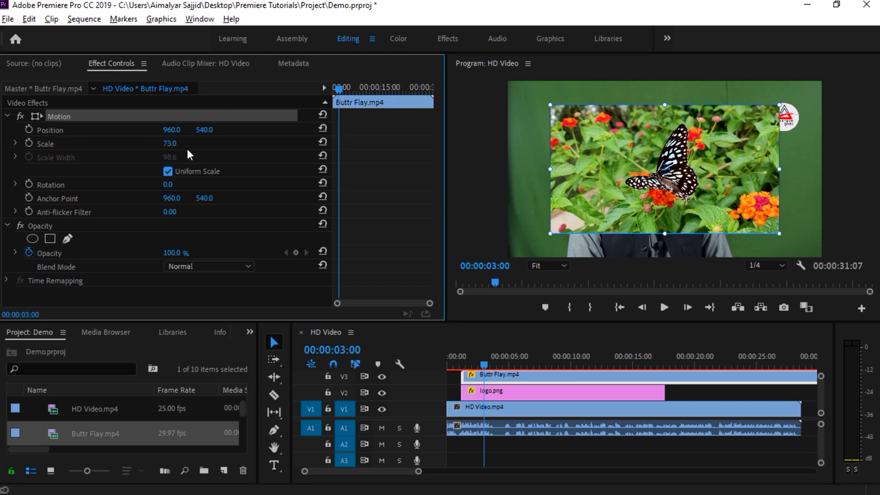
mouse_move(170, 144)
left_mouse_down()
mouse_move(213, 144)
mouse_move(146, 145)
mouse_move(172, 145)
mouse_move(162, 144)
left_mouse_up()
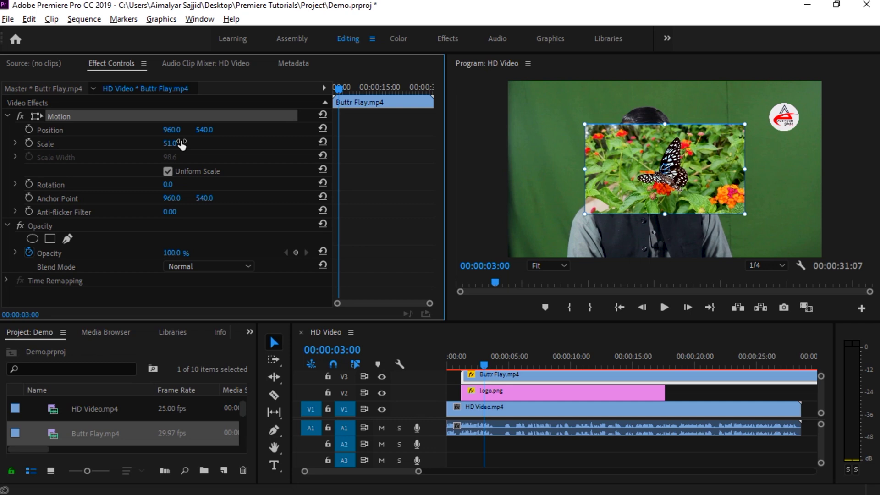
- Rotate Buttr Flay.mp4 to about -14°, moving its anchor point first to the clip's lower edge and then to its right edge
left_click(167, 185)
mouse_move(169, 185)
left_mouse_down()
mouse_move(185, 185)
mouse_move(152, 185)
mouse_move(176, 185)
mouse_move(154, 185)
mouse_move(167, 185)
left_mouse_up()
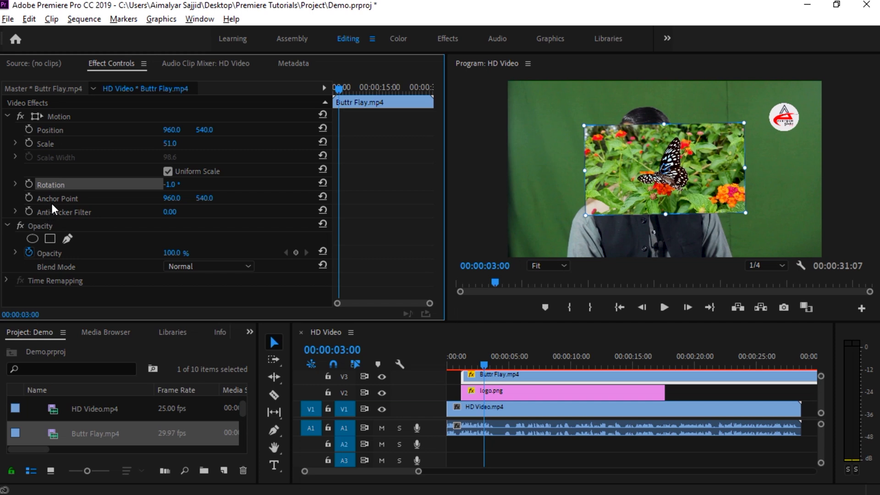
left_click_drag(665, 168, 664, 211)
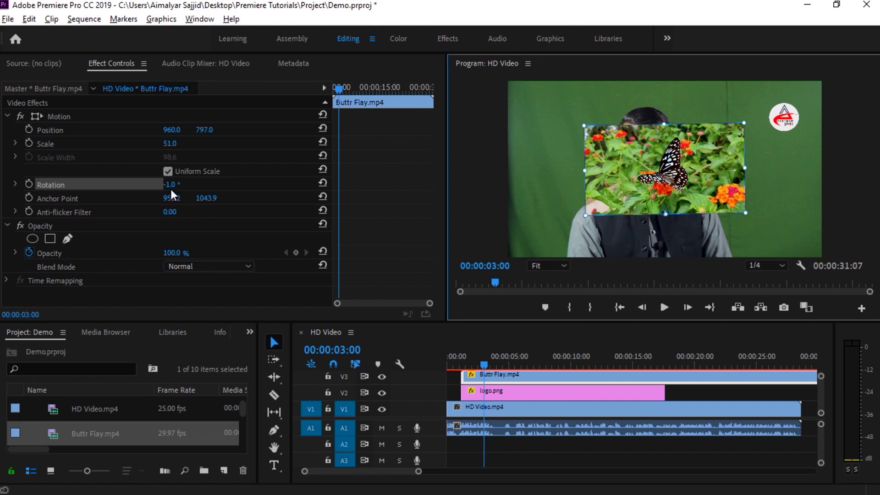
mouse_move(168, 185)
left_mouse_down()
mouse_move(184, 185)
mouse_move(153, 185)
mouse_move(164, 185)
left_mouse_up()
left_click_drag(666, 212, 737, 156)
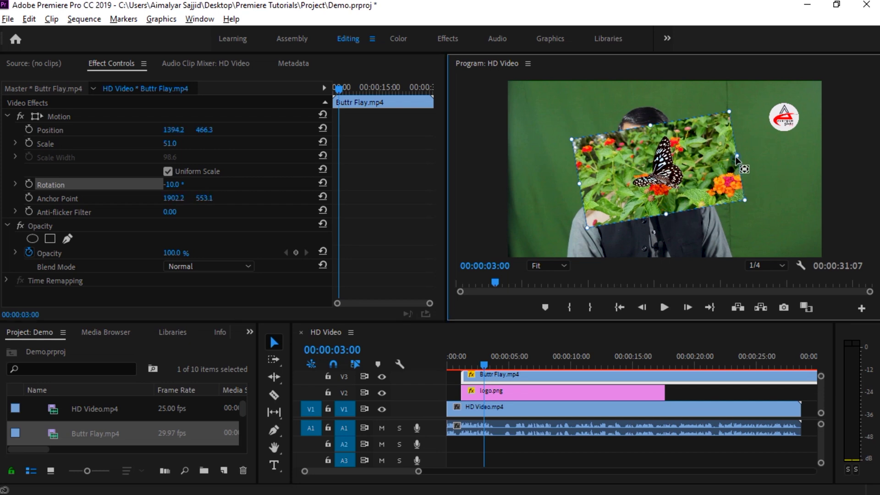
mouse_move(169, 186)
left_mouse_down()
mouse_move(193, 185)
mouse_move(149, 186)
mouse_move(203, 185)
mouse_move(168, 185)
left_mouse_up()
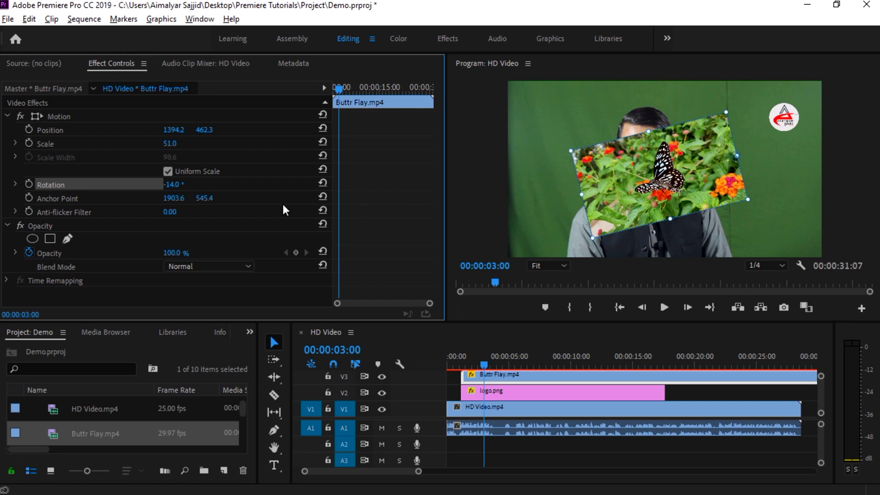
- Reset the anchor point, rotation, scale and position of Buttr Flay.mp4 to their defaults
left_click(322, 197)
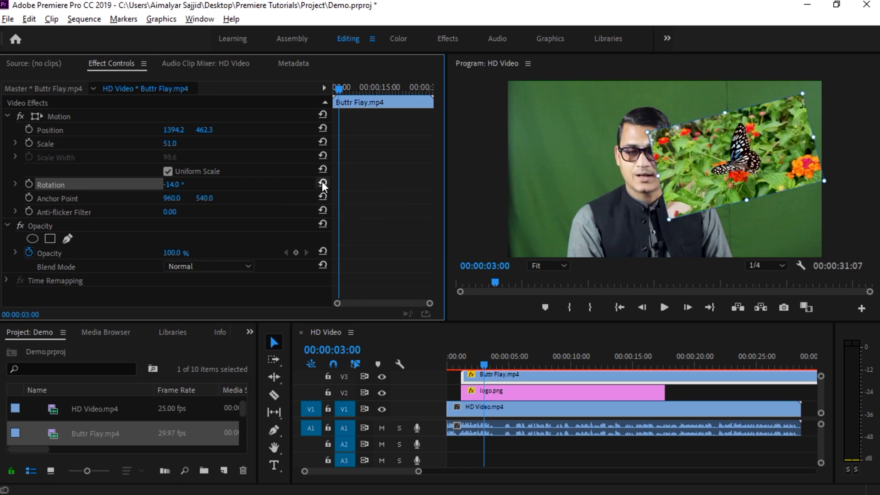
left_click(322, 182)
left_click(323, 142)
left_click(322, 128)
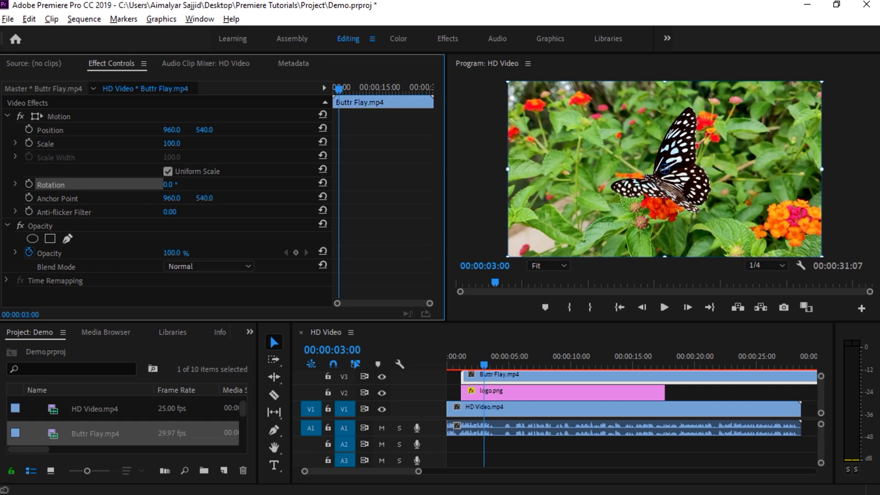
- Try to raise the opacity of Buttr Flay.mp4 at 00:00:03:00, and find Effect Controls in the list of available panels
mouse_move(173, 253)
left_mouse_down()
mouse_move(127, 253)
mouse_move(181, 253)
left_mouse_up()
left_click(201, 21)
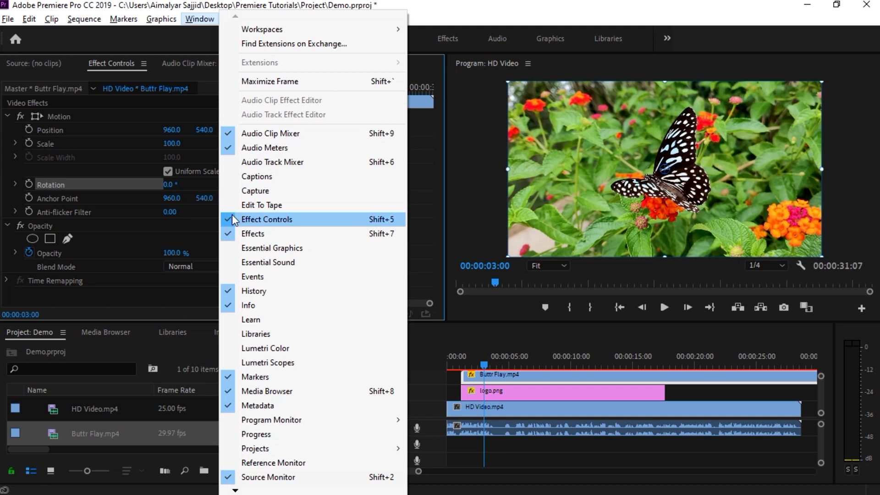
left_click(156, 4)
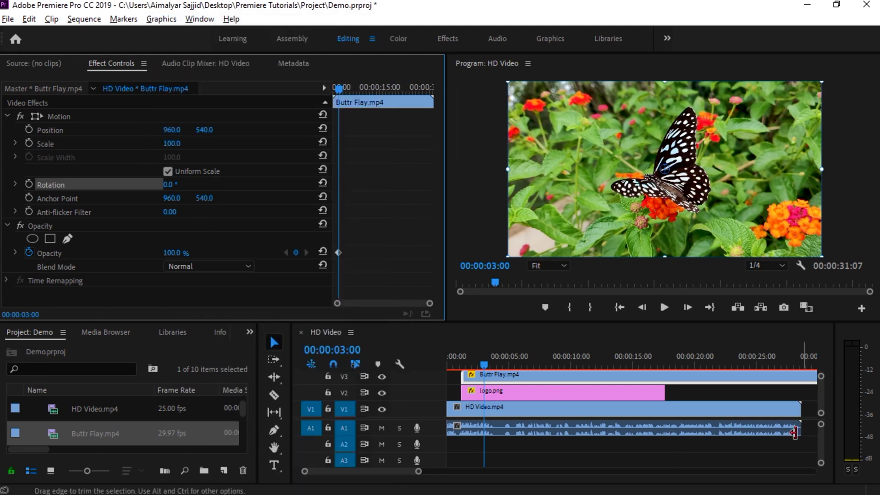
- Delete all clips from the HD Video sequence and close the sequence
left_click_drag(465, 443, 661, 381)
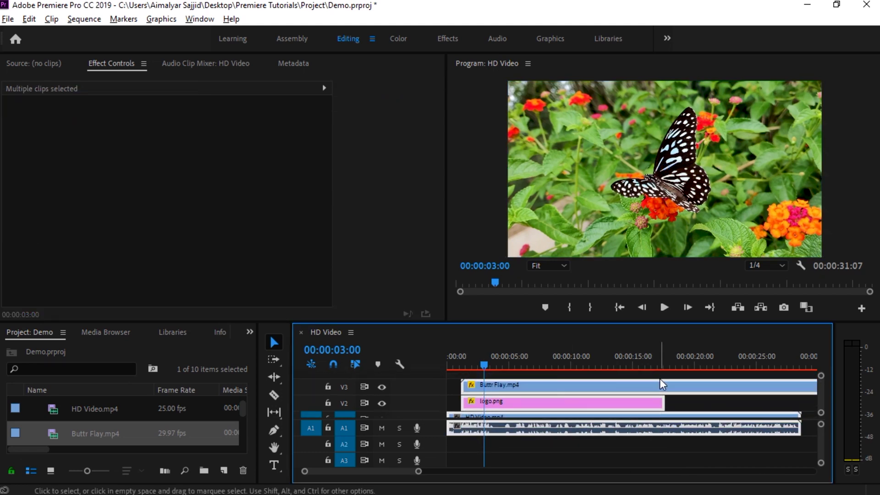
key("Delete")
left_click(301, 332)
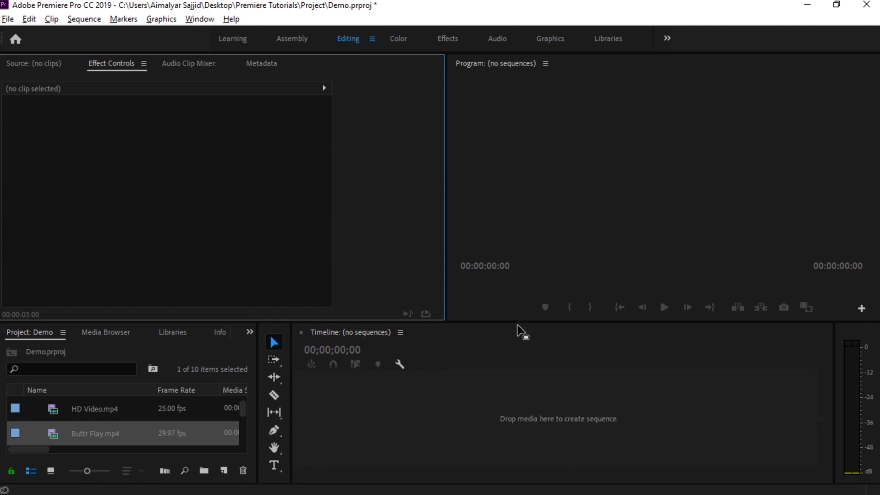
- Enlarge the timeline and program monitor areas, and create a new sequence from the production ID_3677016 clip
left_click_drag(515, 320, 514, 307)
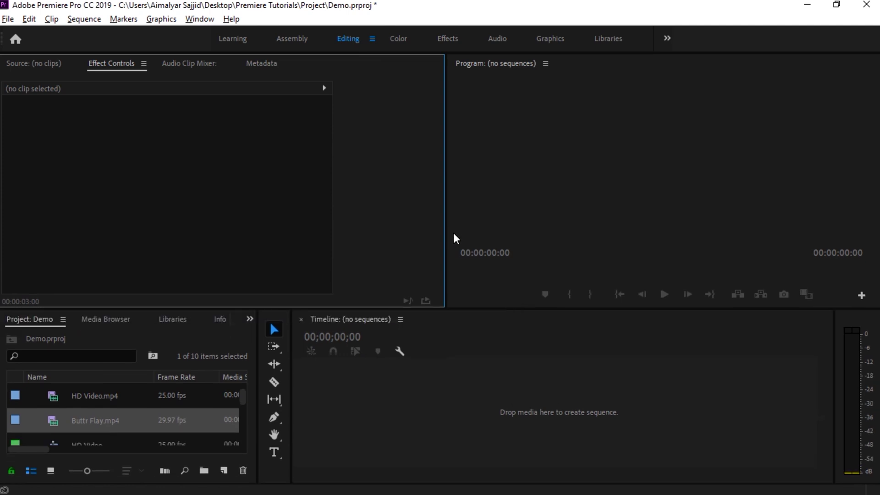
left_click_drag(446, 232, 378, 241)
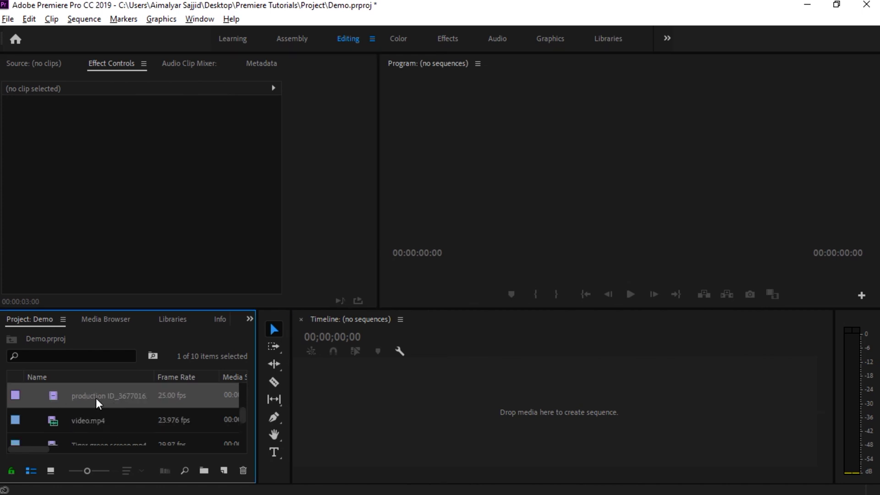
left_click_drag(78, 397, 438, 404)
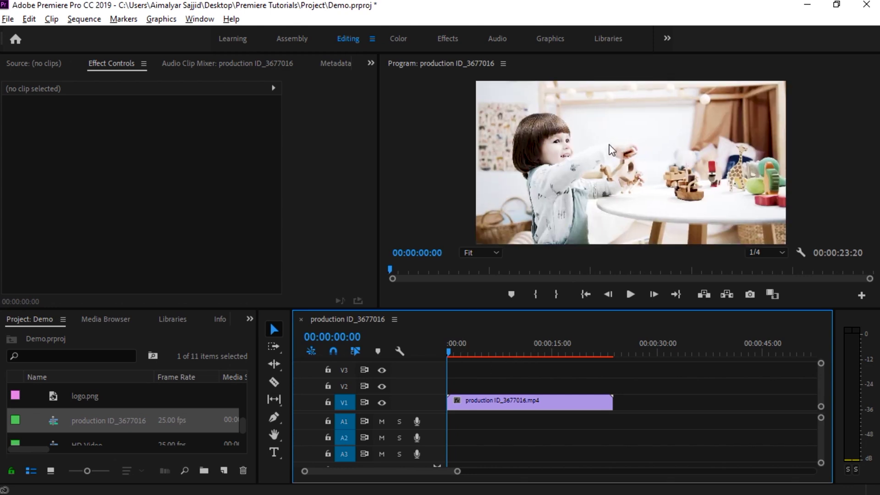
- Place Buttr Flay.mp4 on V2 at the start of the sequence, and move the playhead to 00:00:06:24
left_click_drag(244, 420, 246, 394)
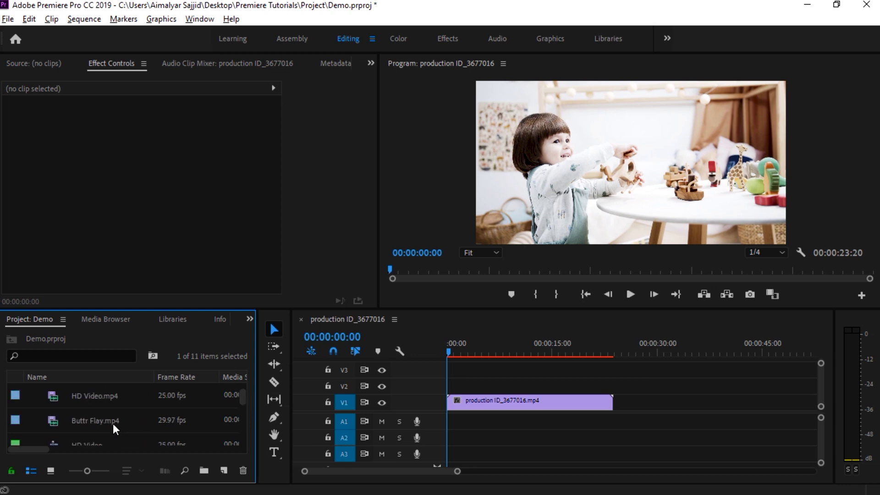
left_click_drag(91, 426, 445, 386)
left_click(496, 340)
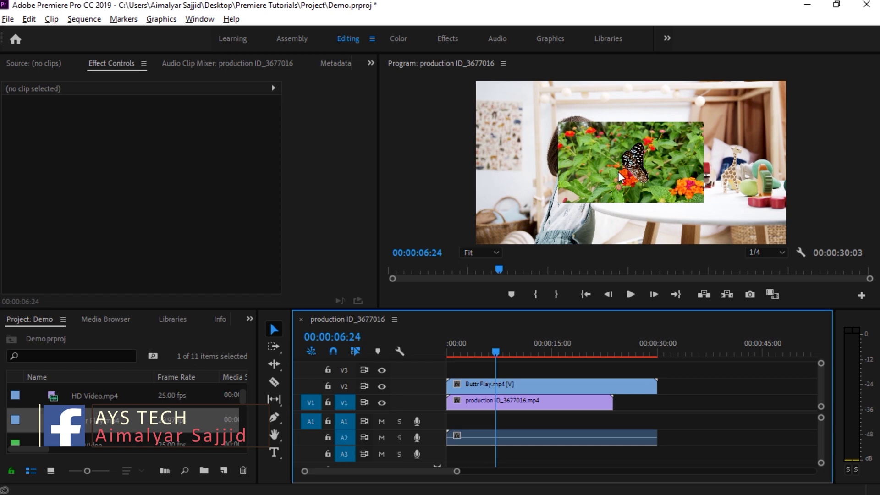
- Scale Buttr Flay.mp4 up to about 216% so it fills the frame, and return the playhead to the sequence start
left_click(618, 145)
left_click(497, 384)
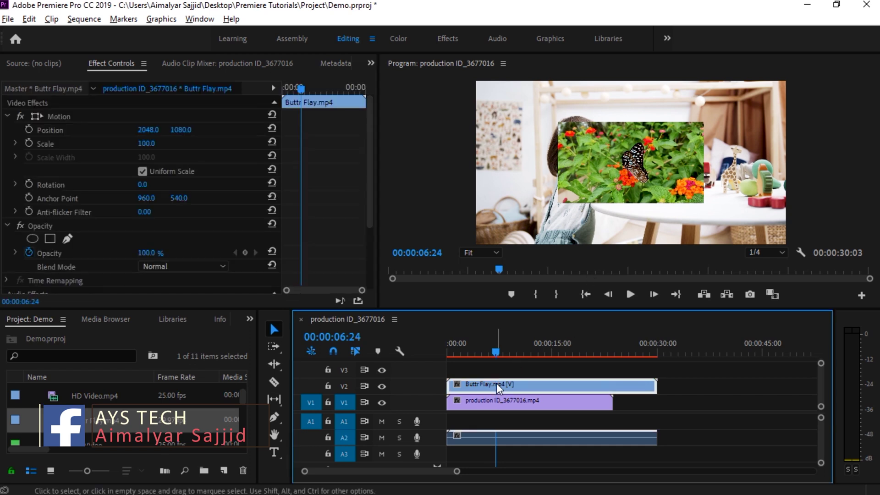
left_click(639, 164)
left_click_drag(704, 203, 742, 225)
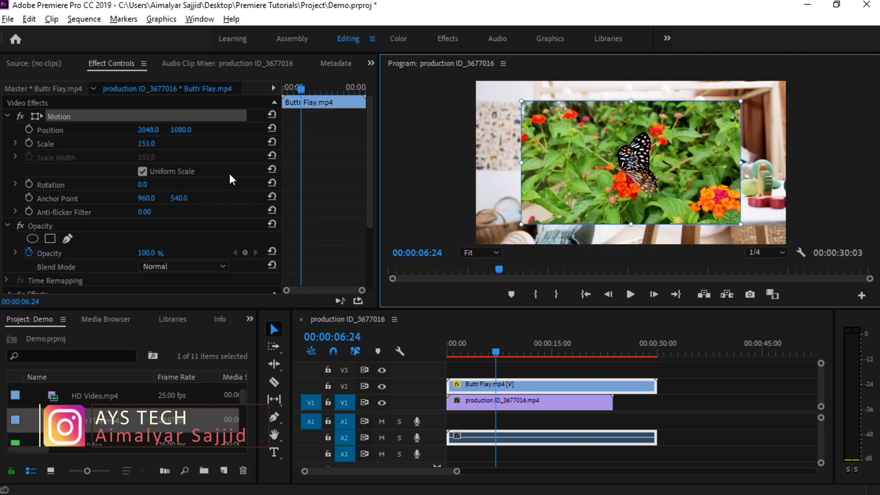
left_click_drag(140, 145, 179, 145)
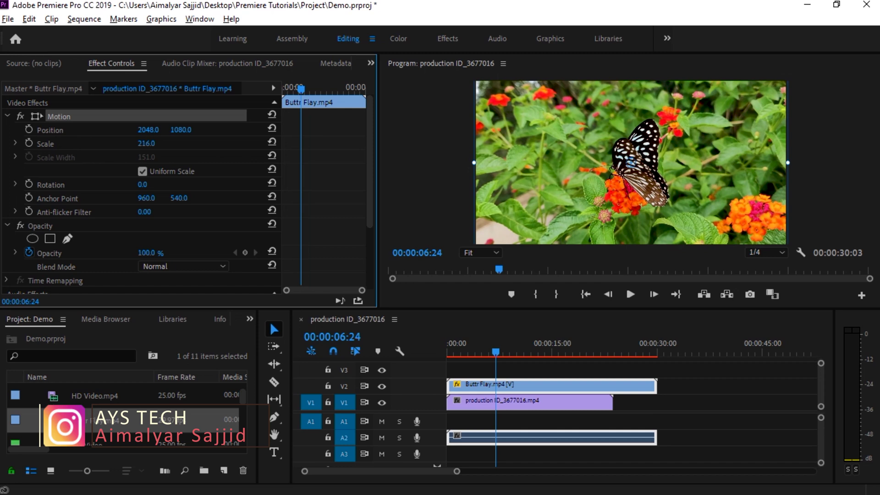
left_click(495, 351)
left_click_drag(433, 356, 420, 361)
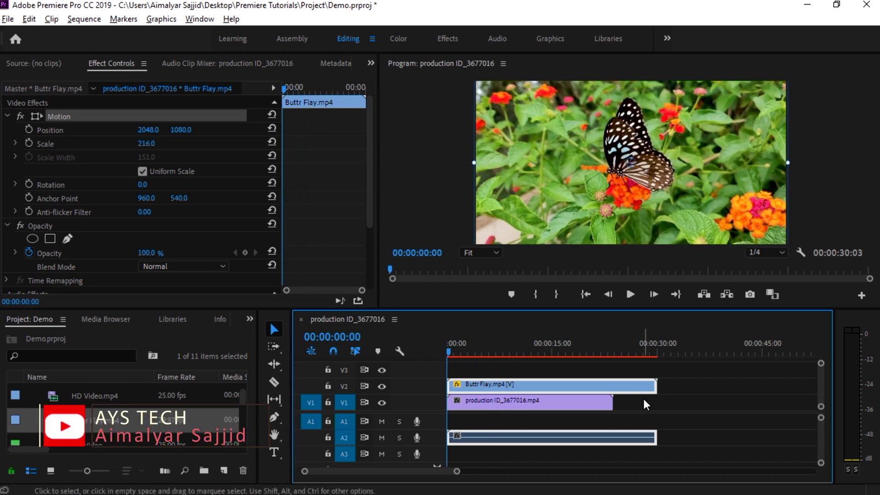